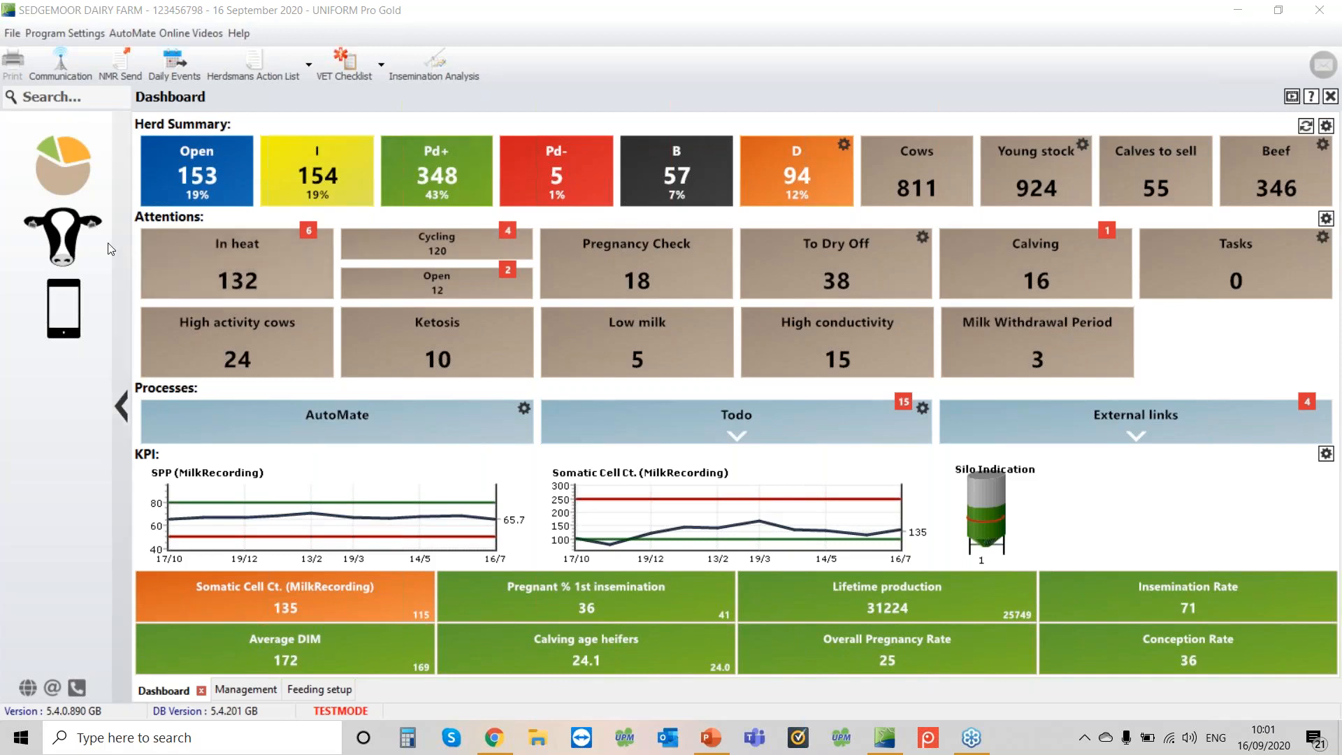
Open the Feeding setup page with the ration list from the herd management's Feeding section.
click(61, 248)
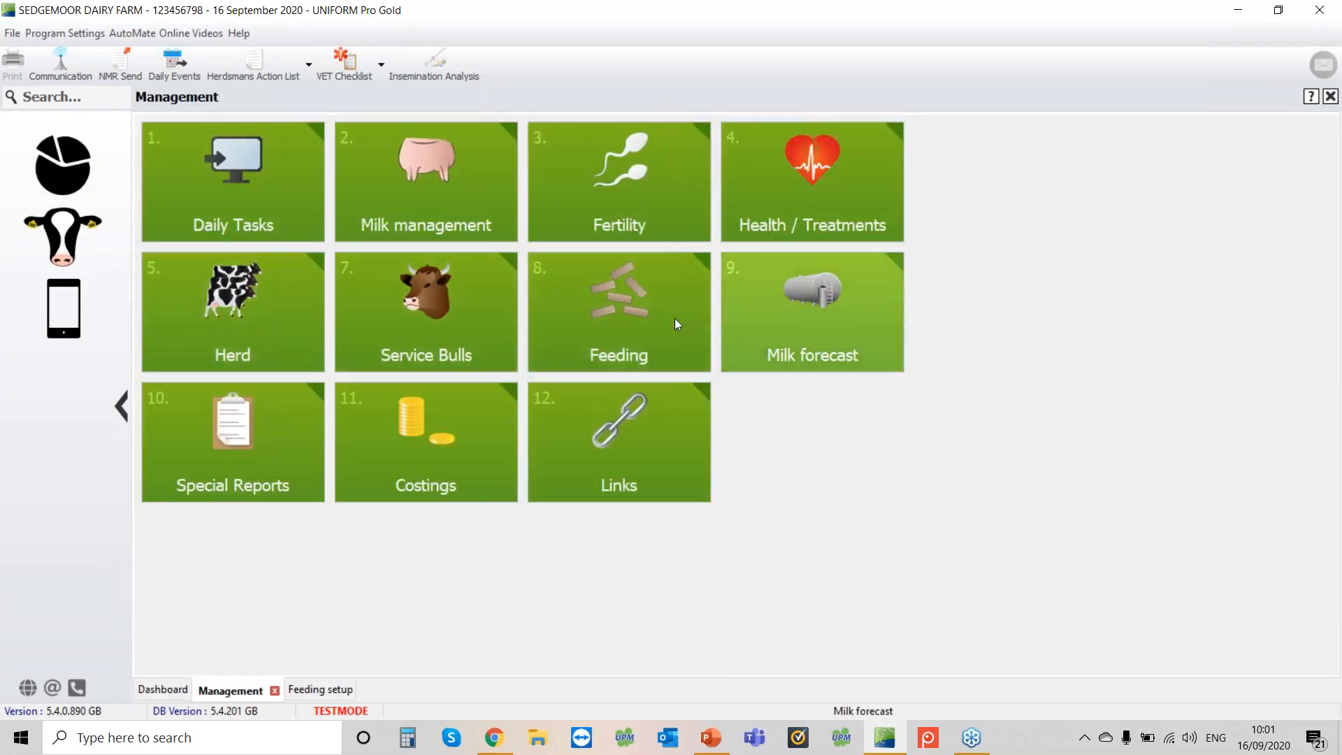
click(618, 321)
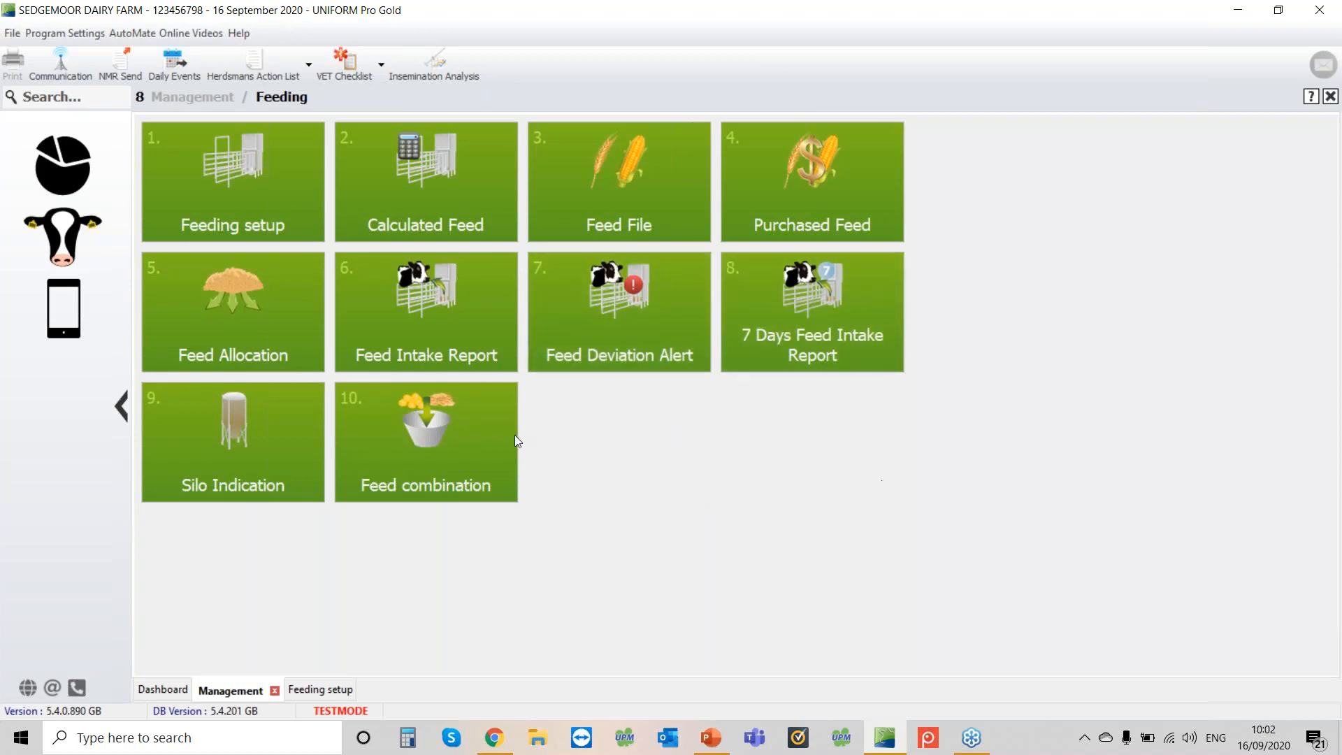
click(224, 175)
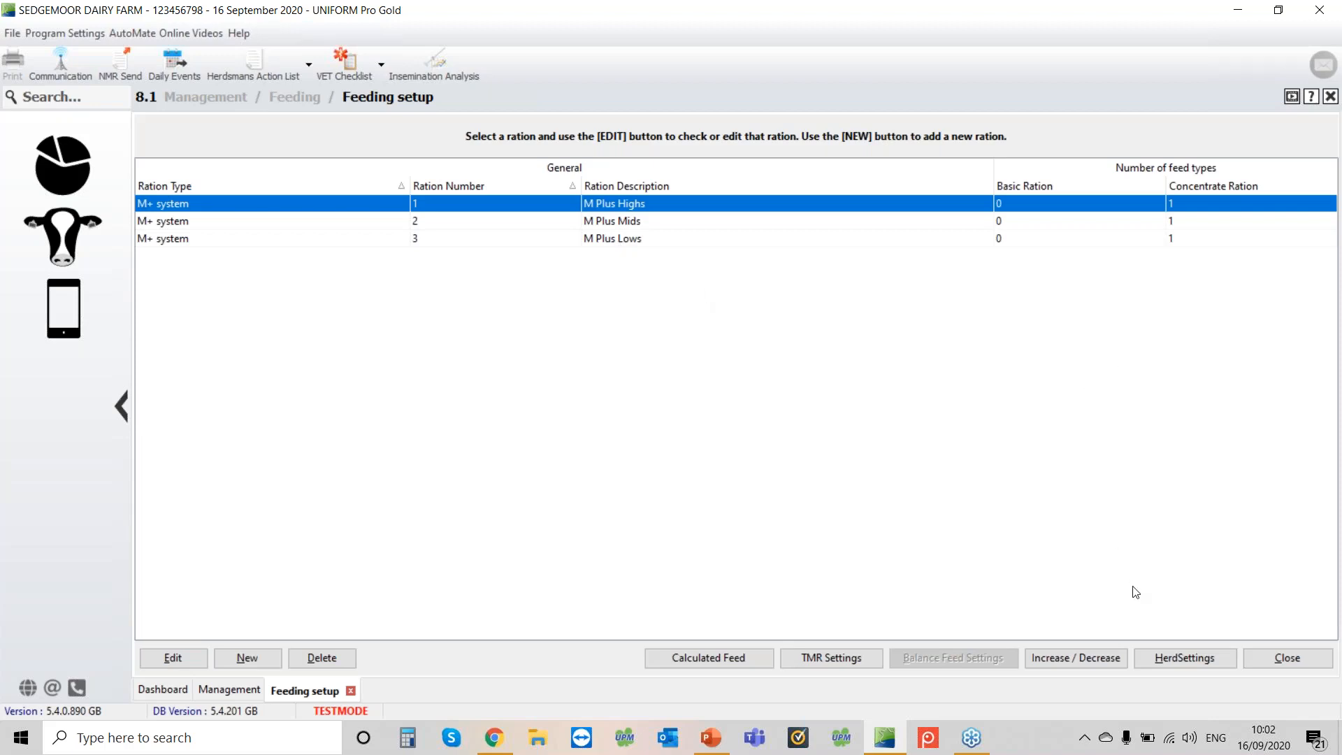
Review the general herd feed settings and the standard increase and decrease scheme, both as grid and as graph.
click(1200, 667)
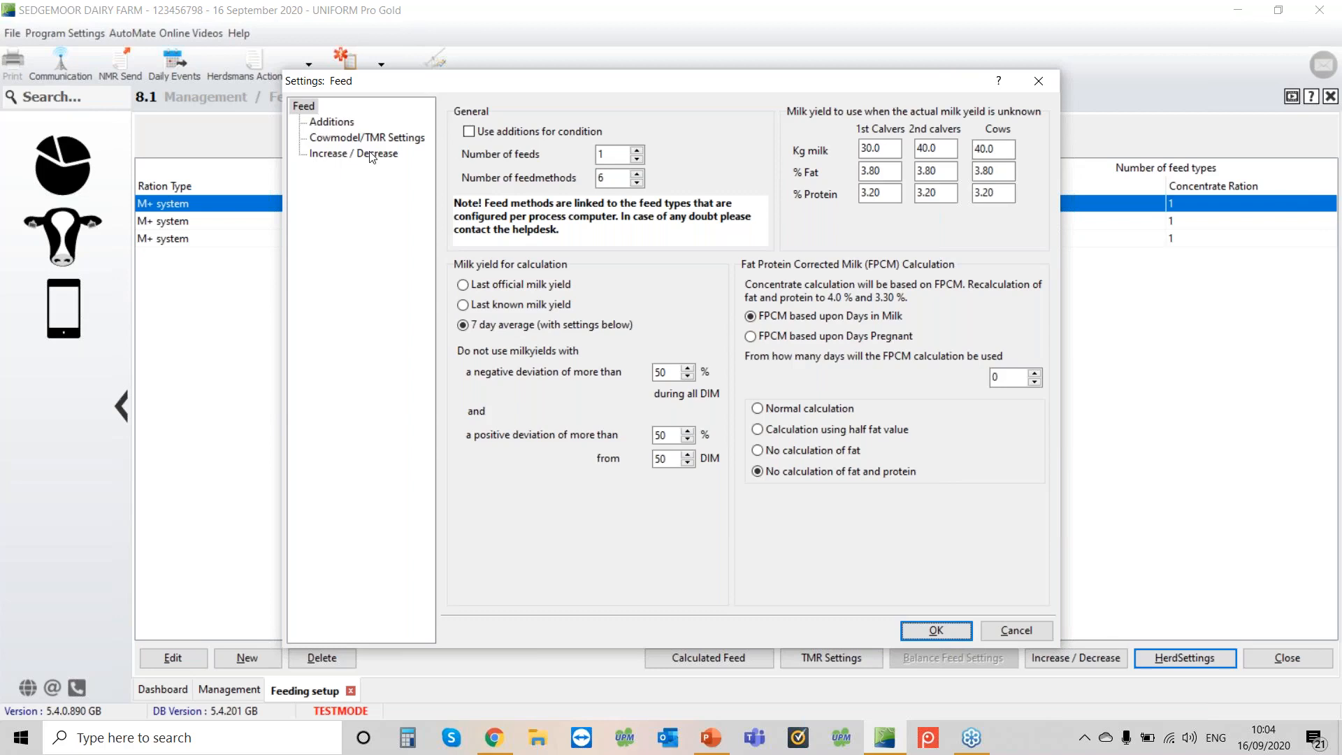
click(1016, 629)
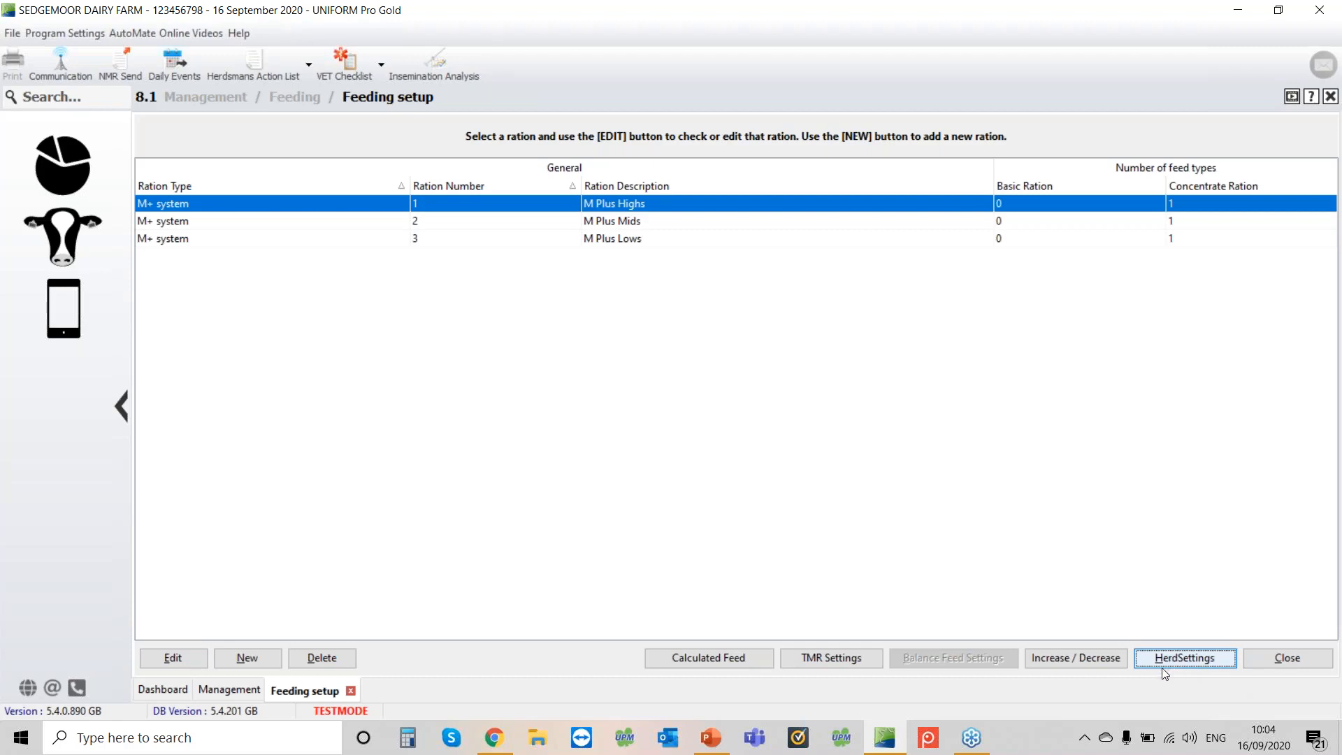
click(1073, 659)
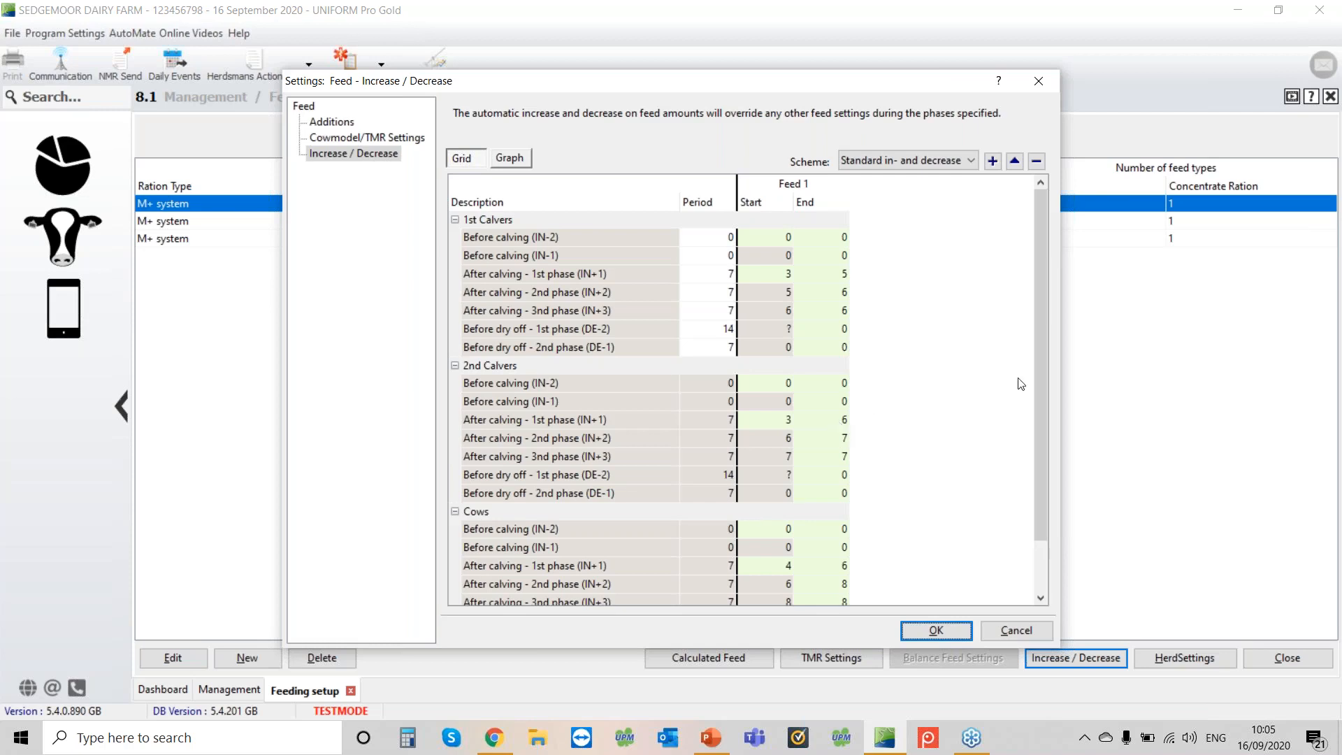
drag(1038, 360, 1074, 443)
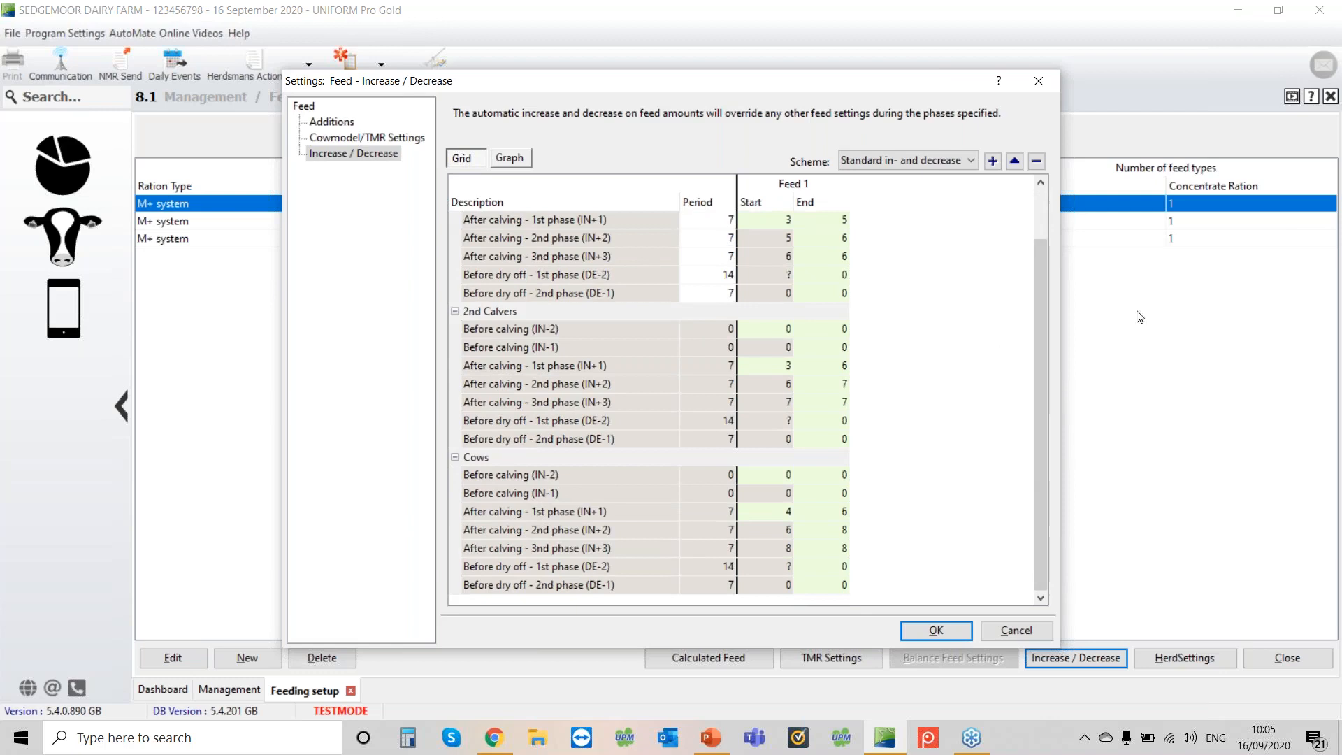
drag(1046, 396, 1044, 330)
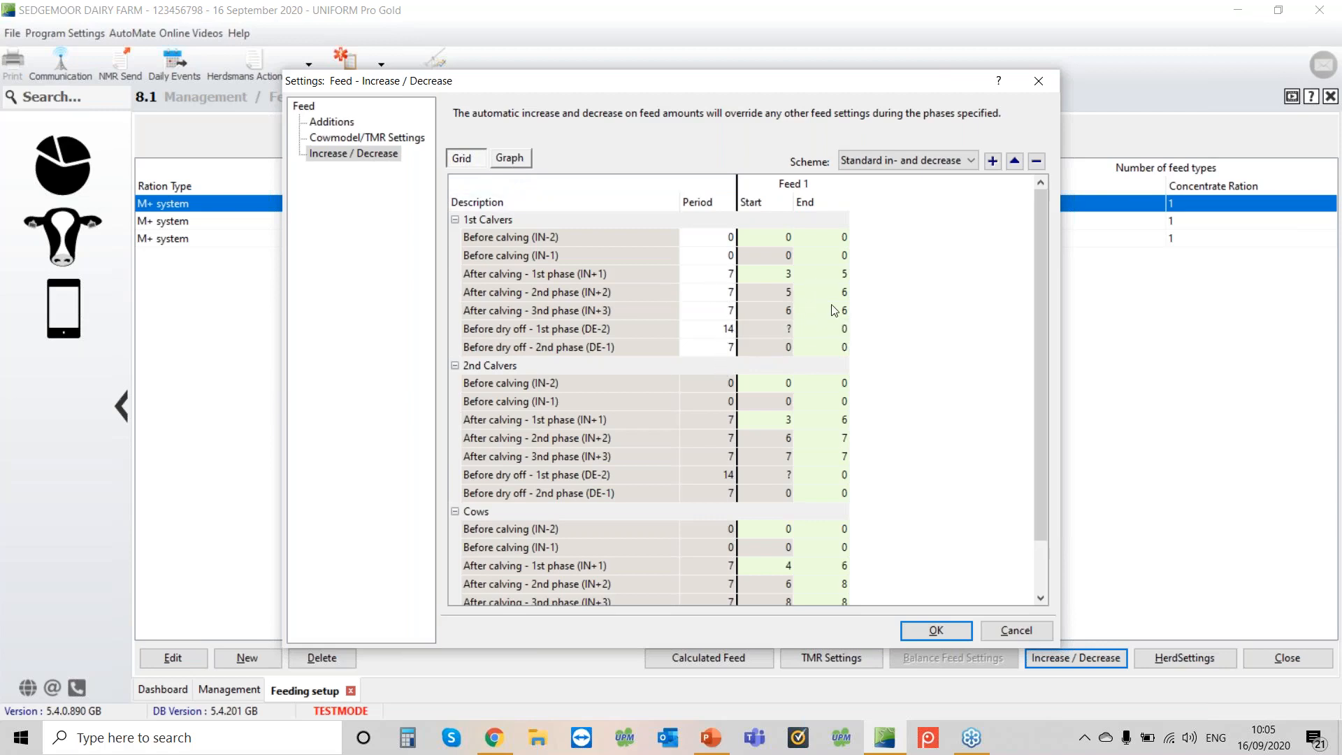
click(505, 161)
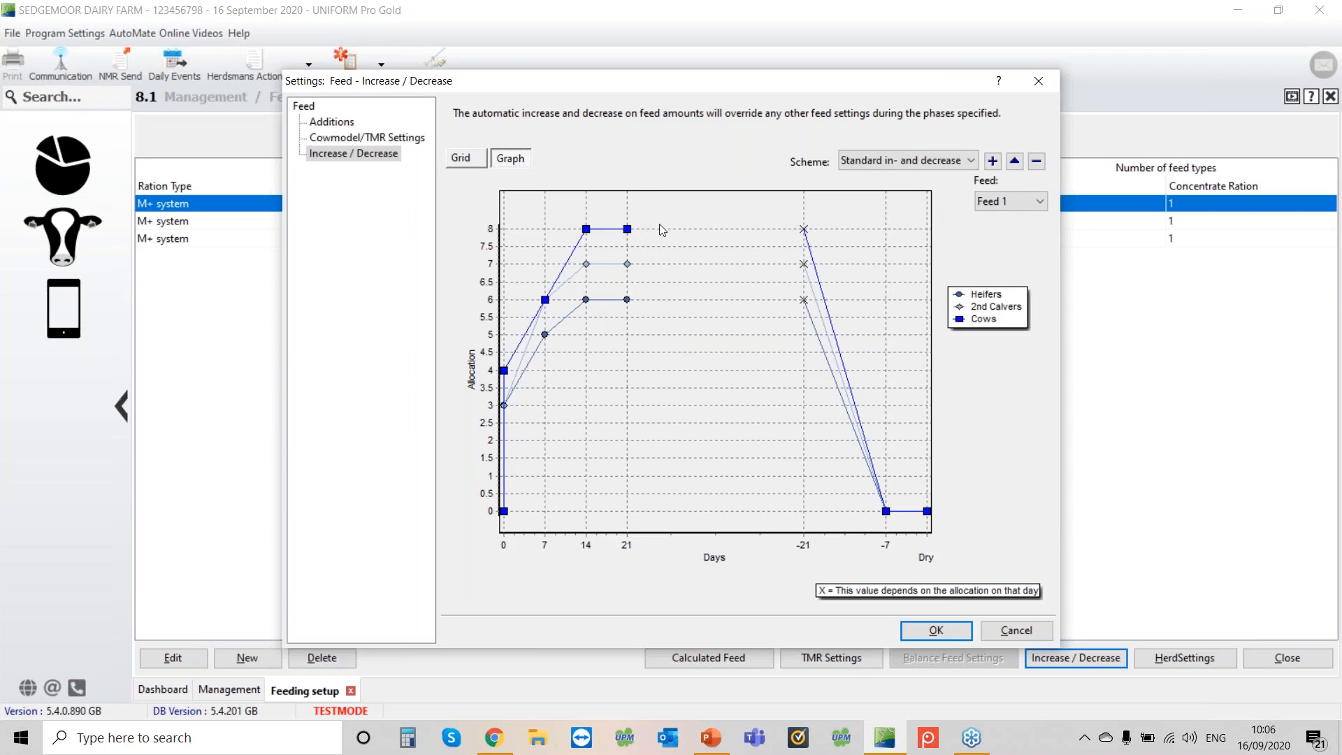
click(468, 157)
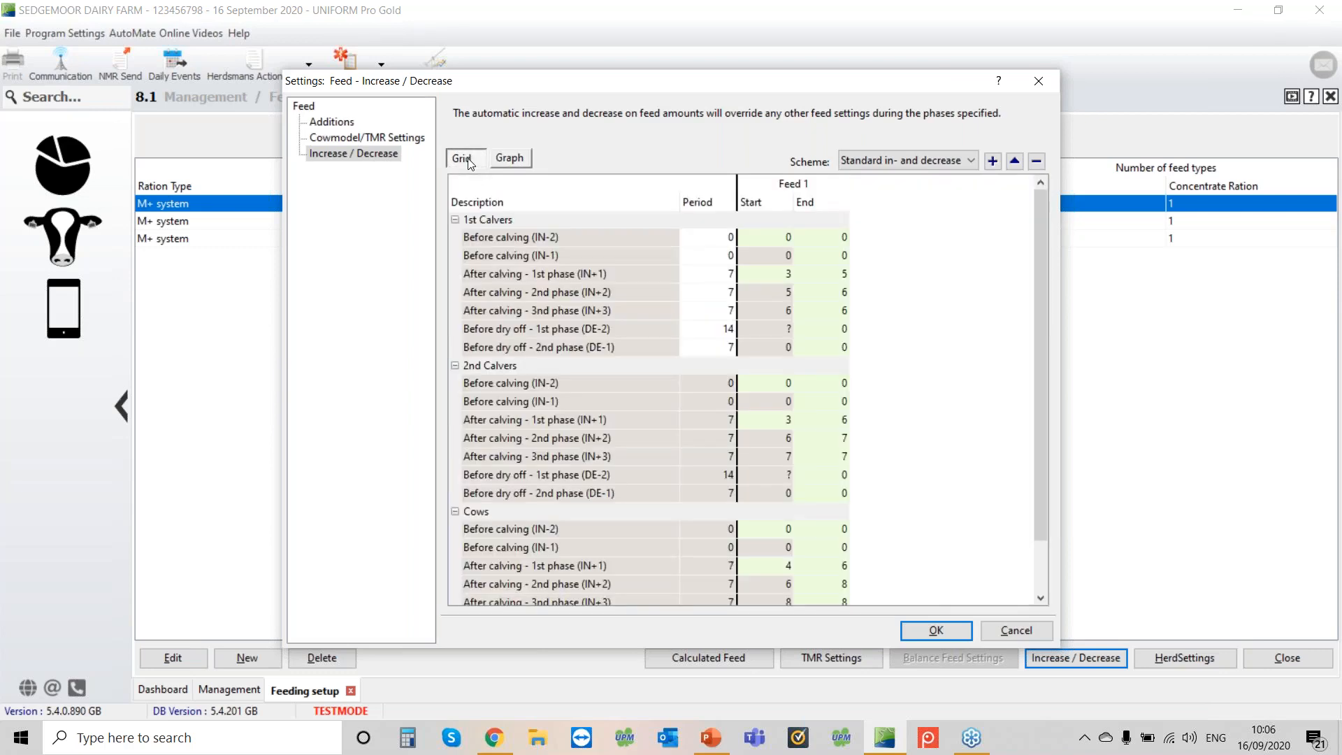
Set the 1st Calvers' third phase after calving (IN+3) to a period of 14 days and view the scheme graph.
click(726, 311)
text(14)
click(511, 159)
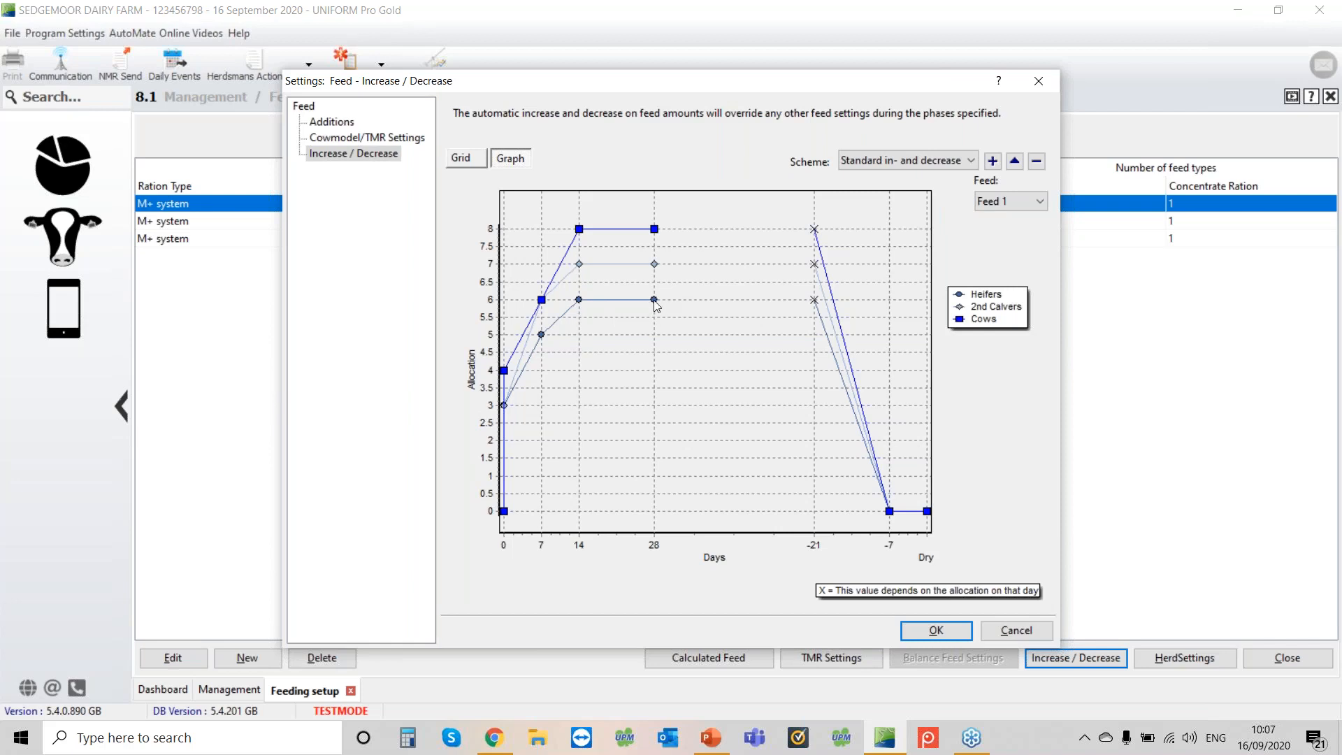
Compare the increase and decrease phases in the grid with their graph, and leave the feed settings without saving.
click(476, 161)
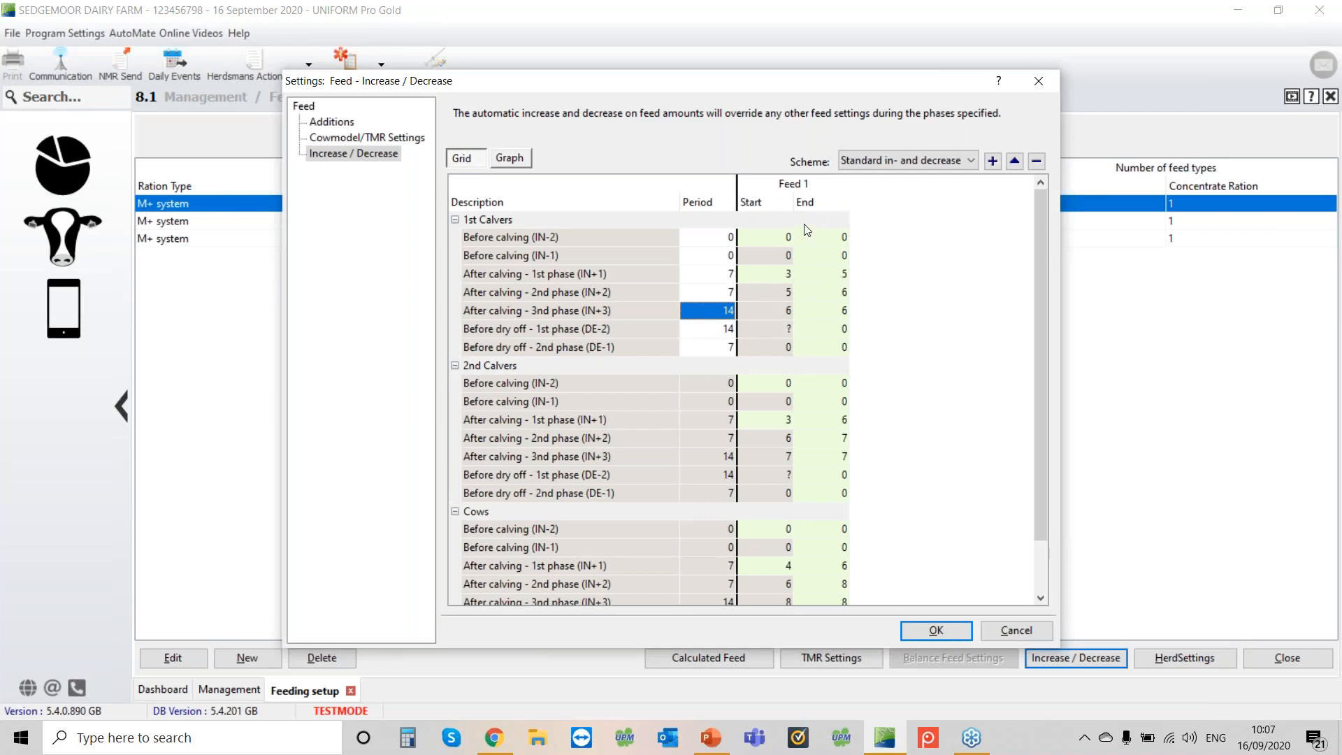
click(523, 163)
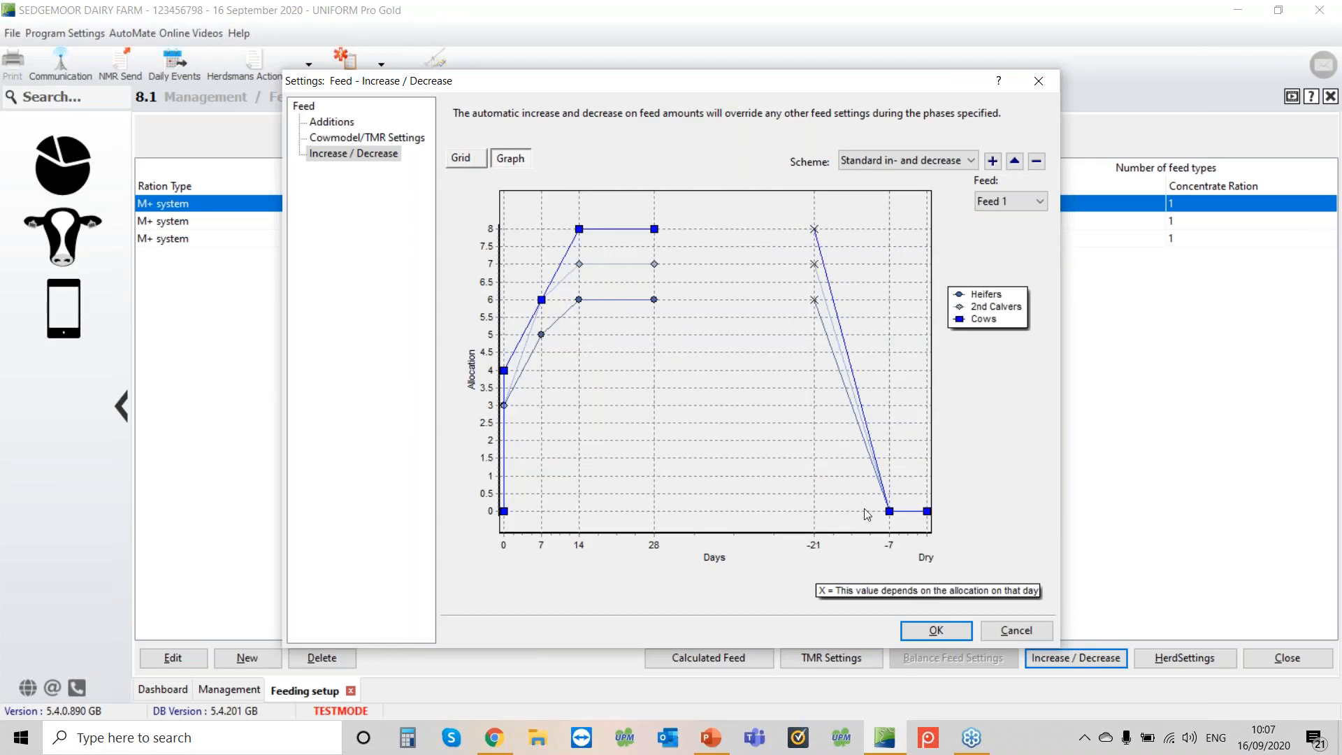
click(470, 159)
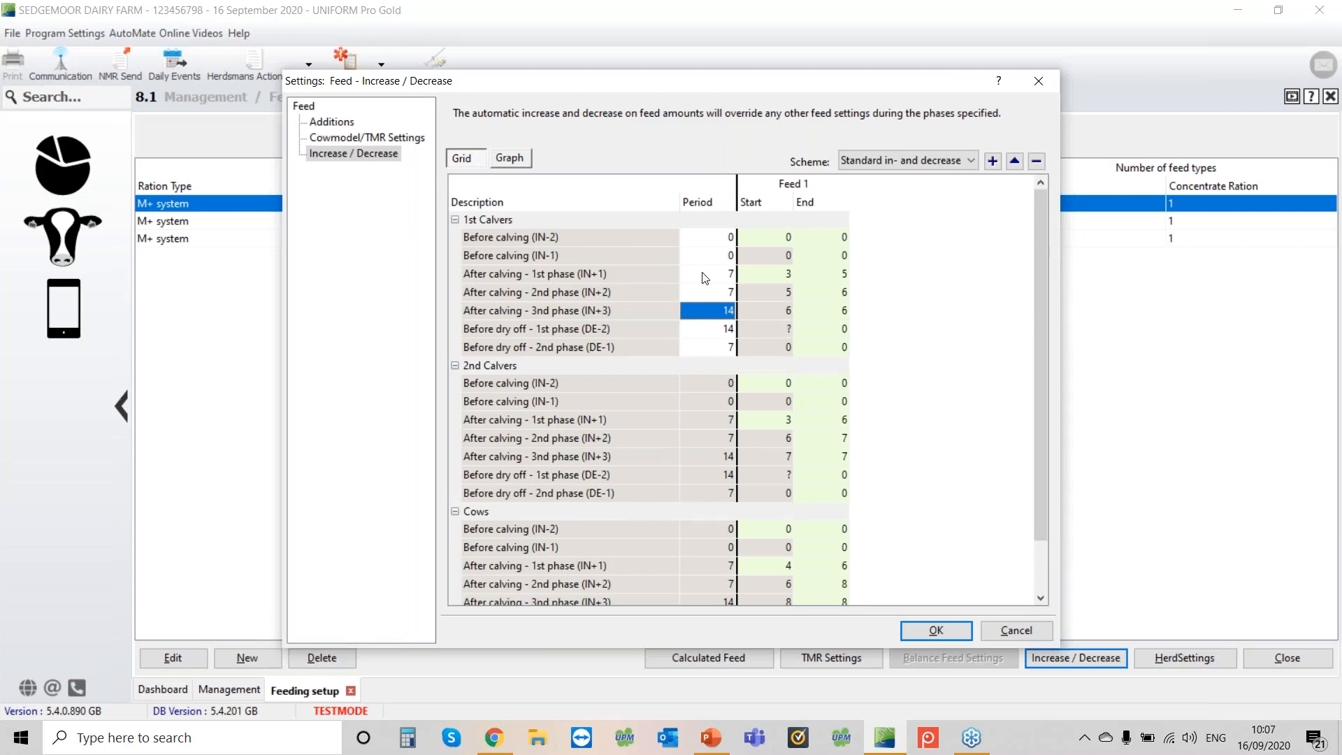
click(509, 158)
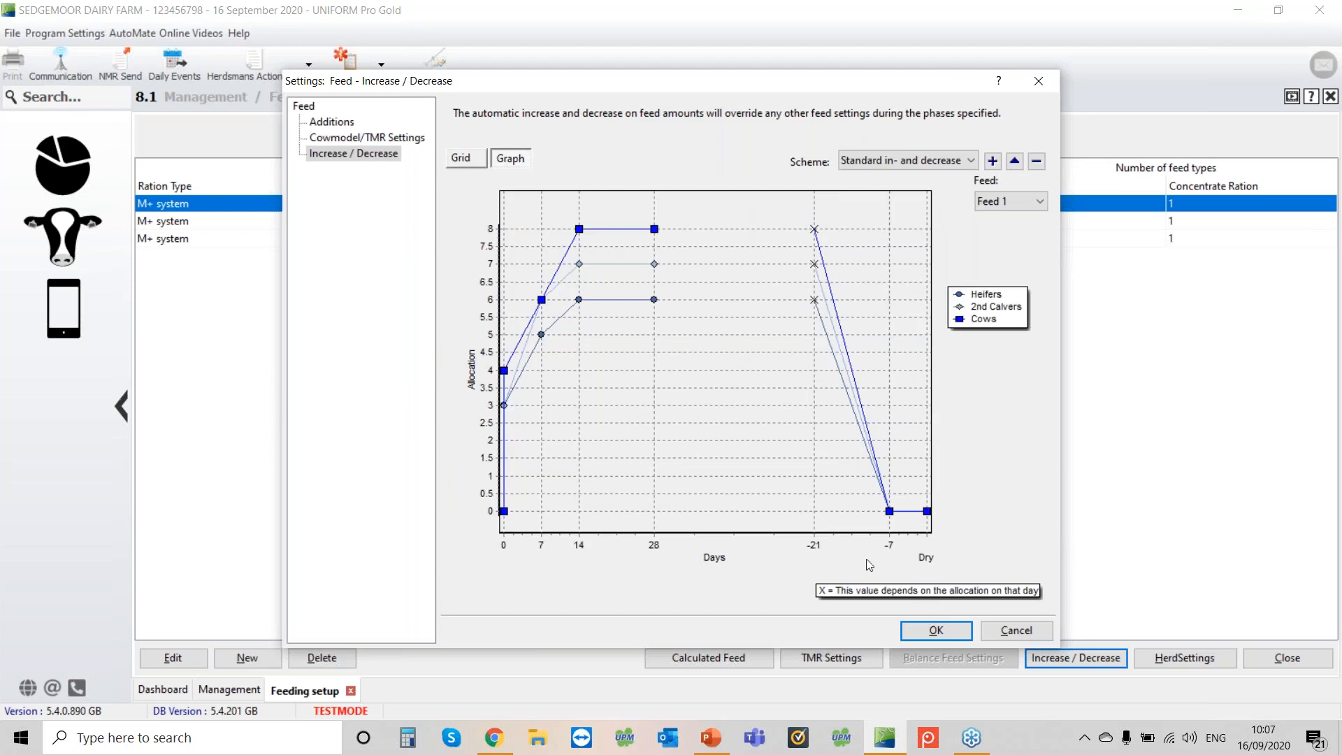
click(463, 159)
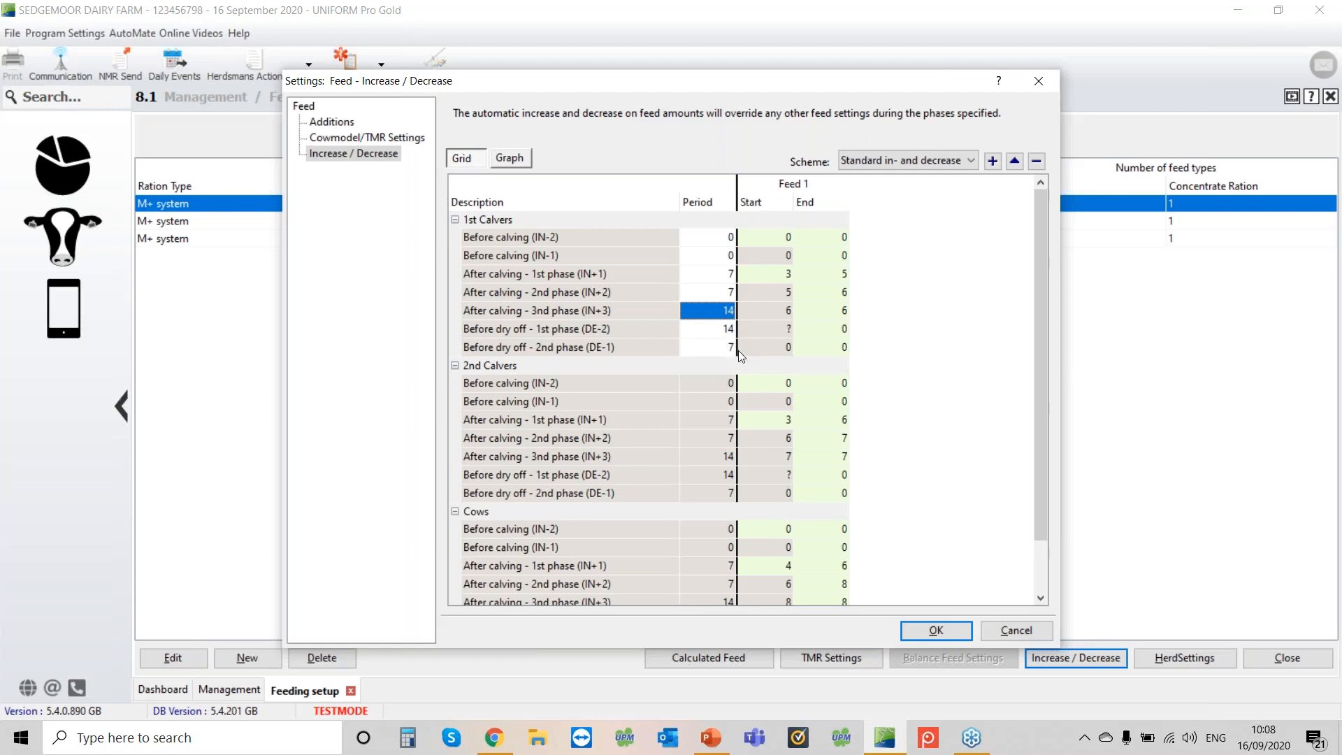
click(509, 158)
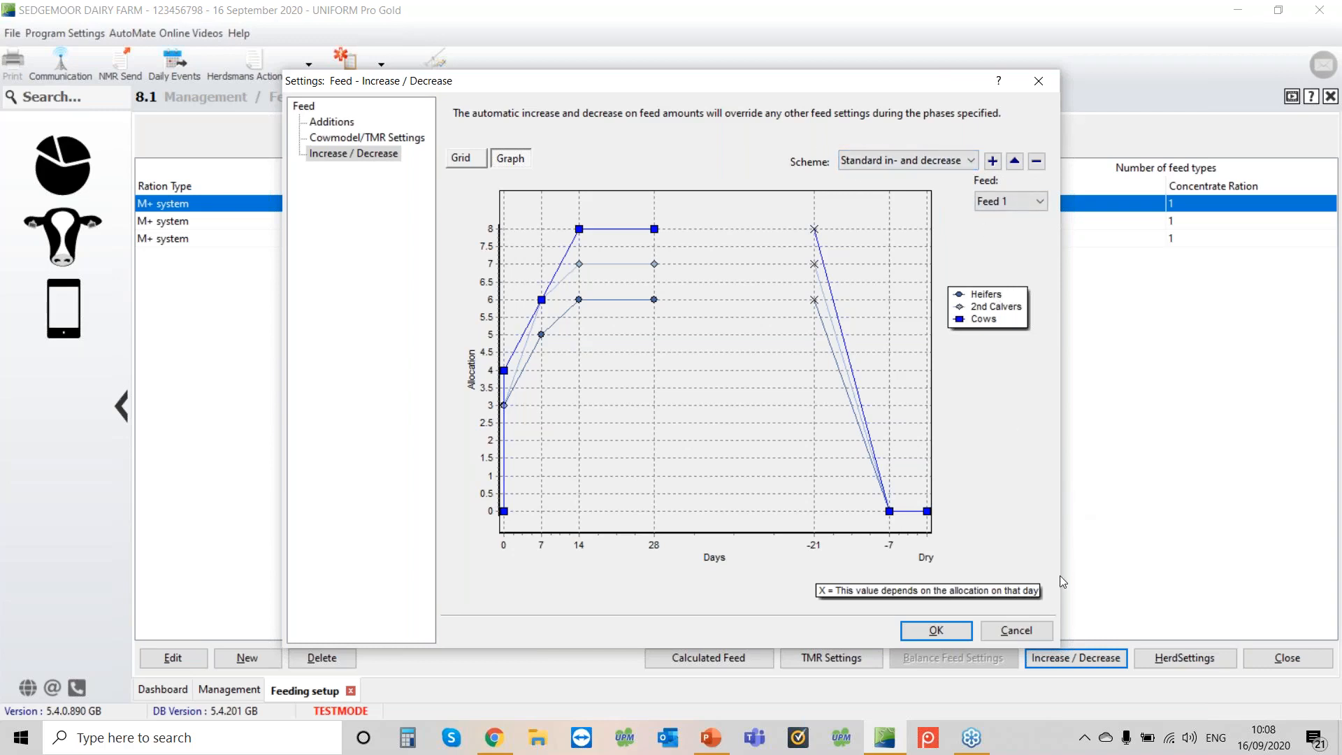
click(1025, 632)
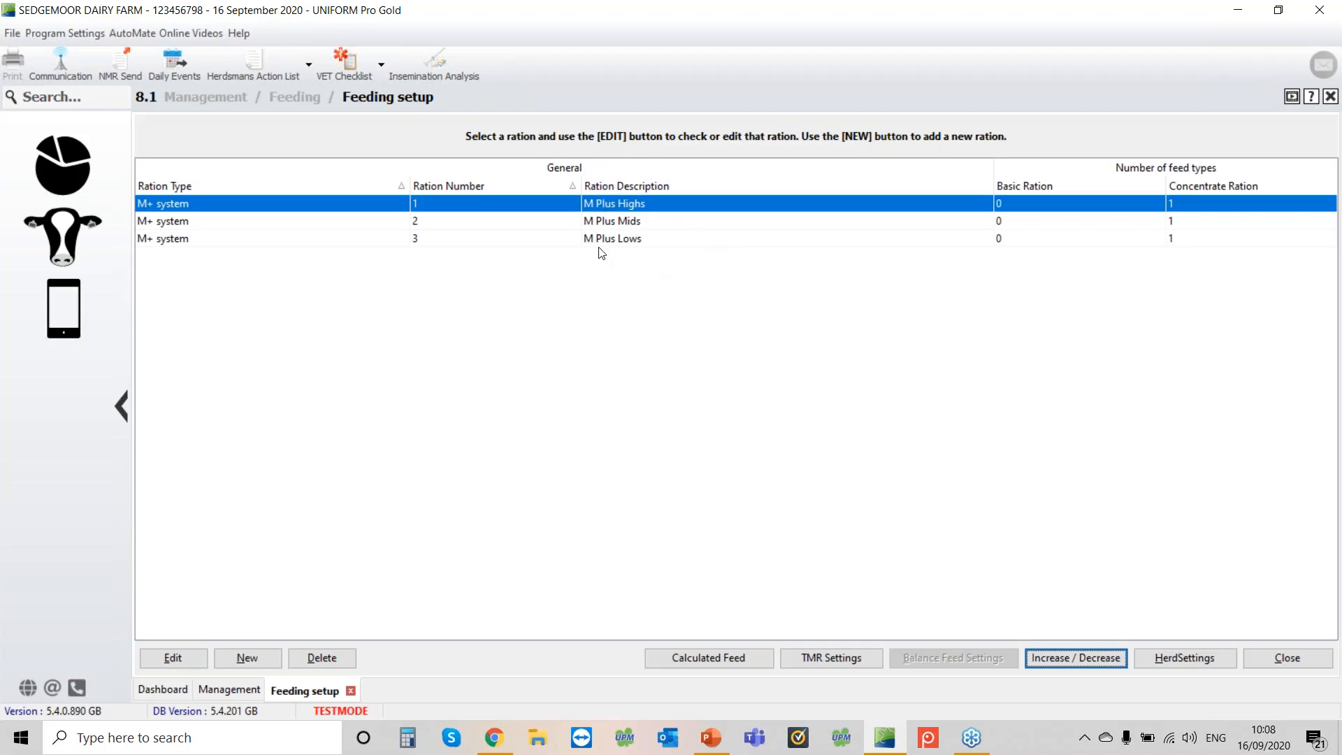
View the ration types available for a new ration, and cancel its creation.
click(244, 661)
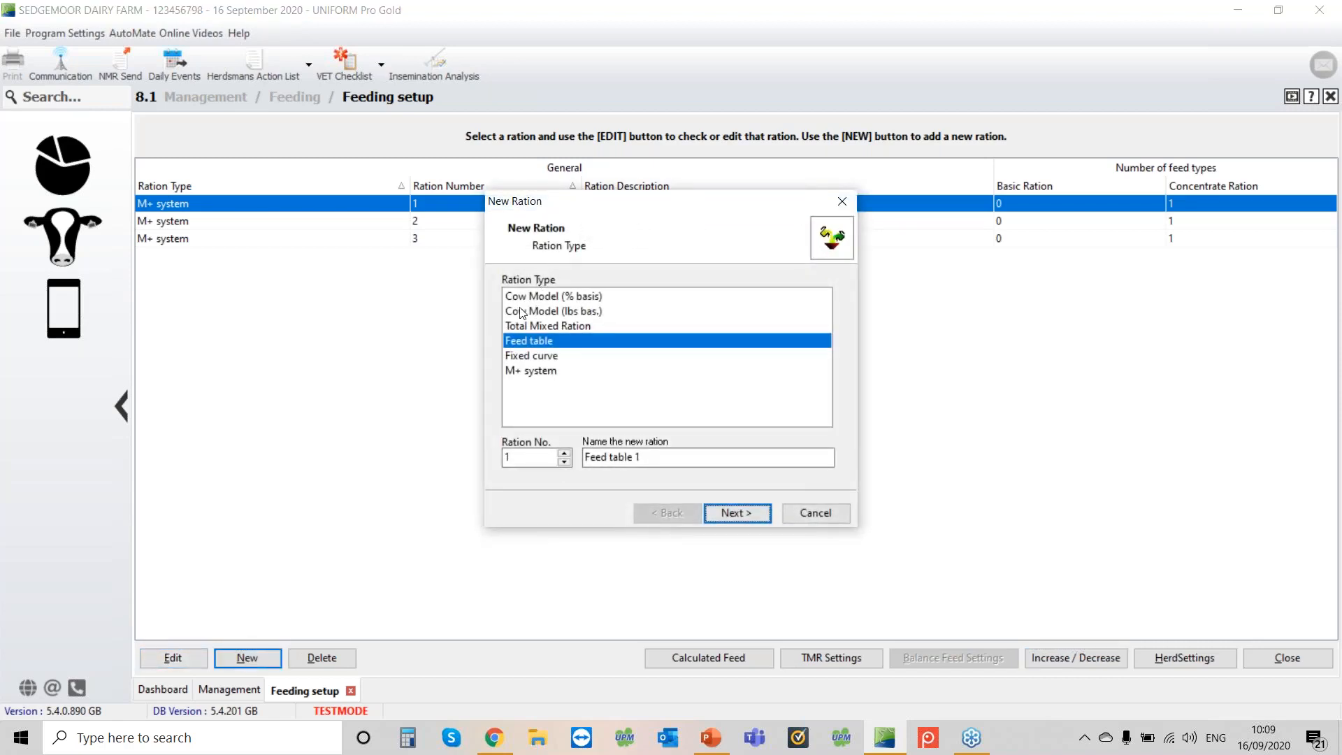
click(821, 514)
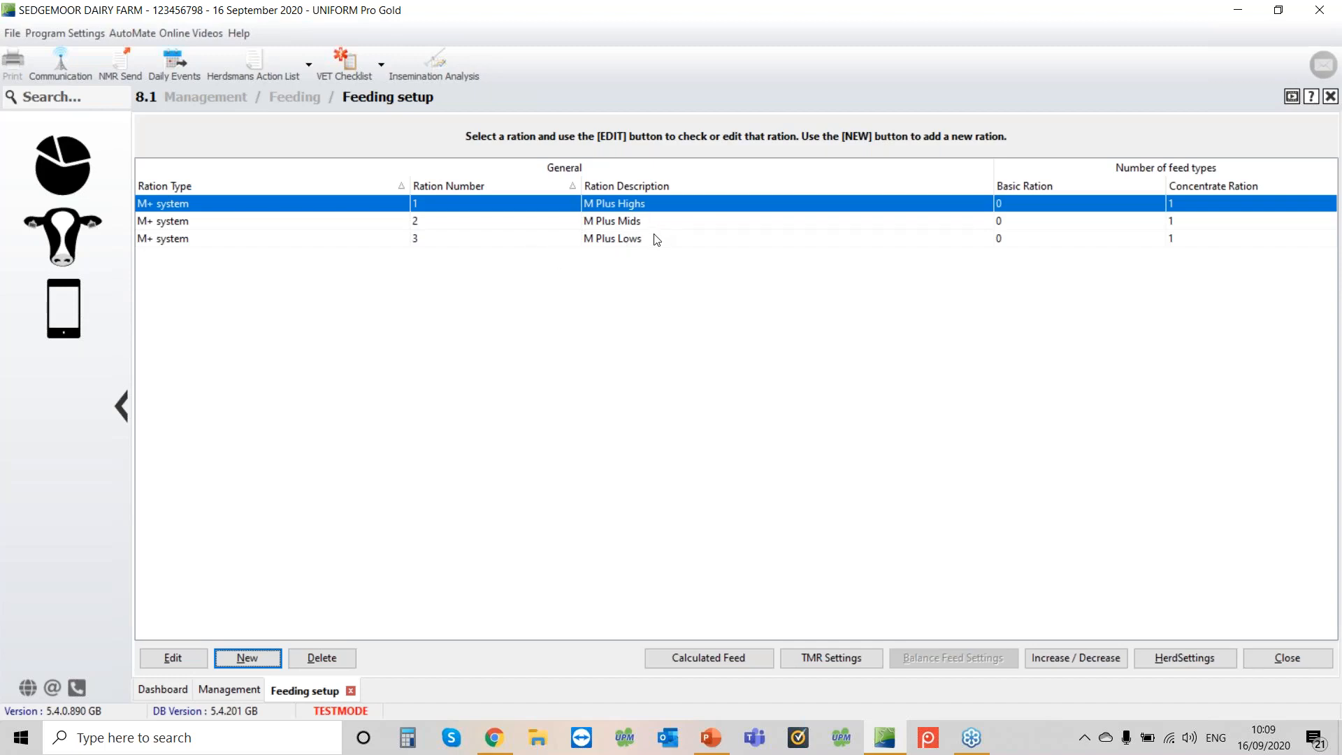
Open the M Plus Highs ration for editing and advance to its table of milk yields and Concentrate A amounts.
click(178, 657)
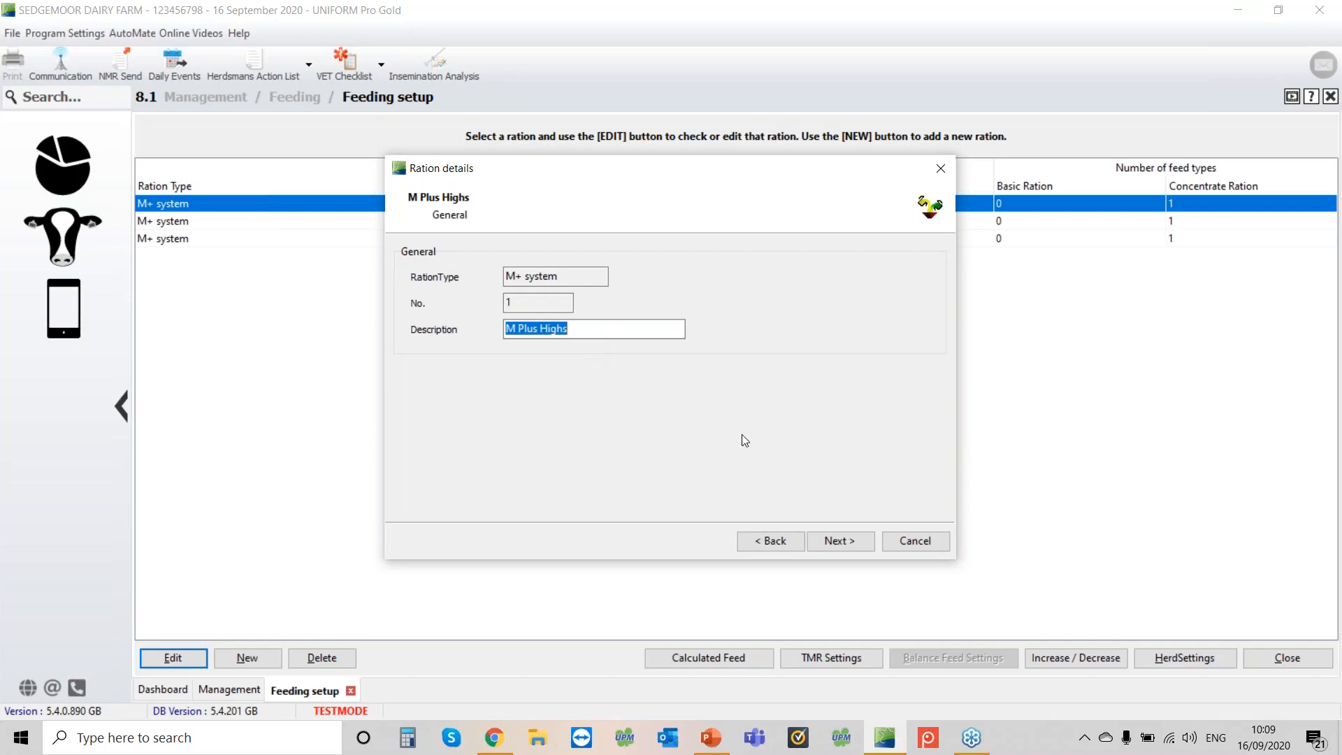
click(838, 541)
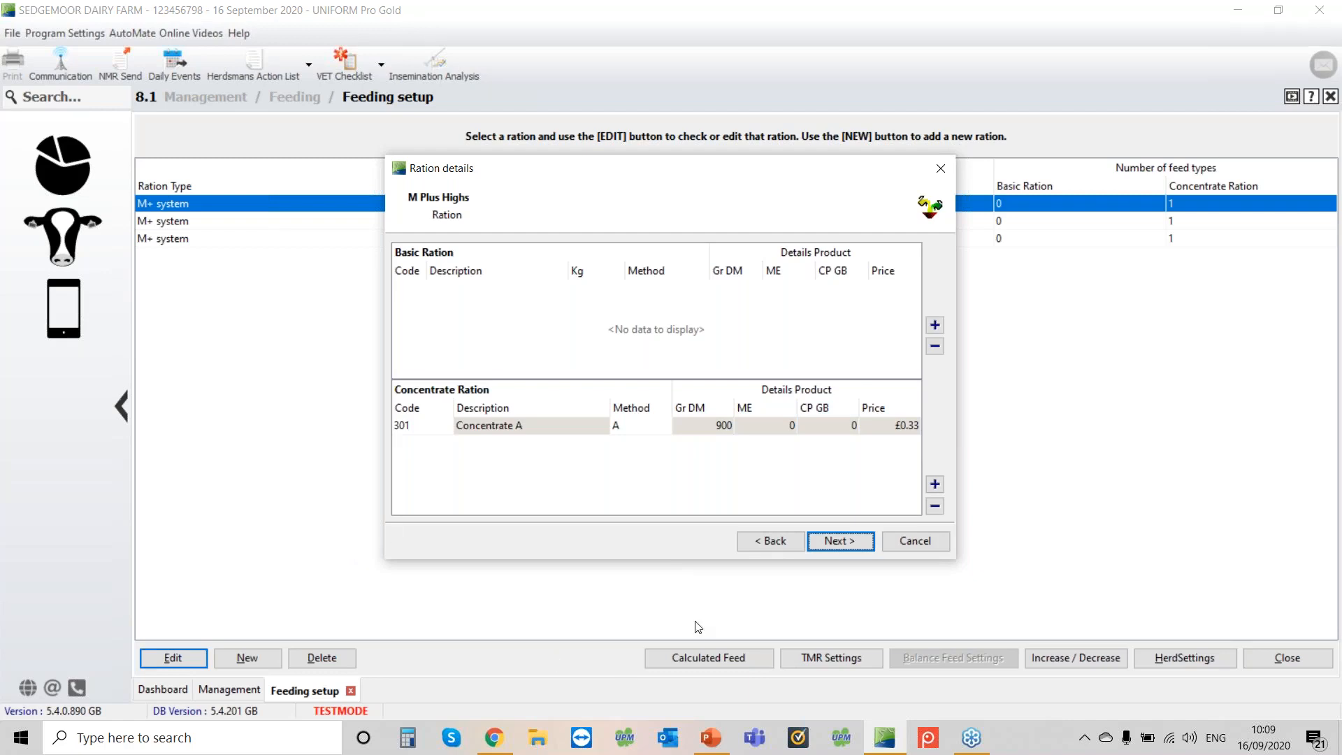
click(836, 542)
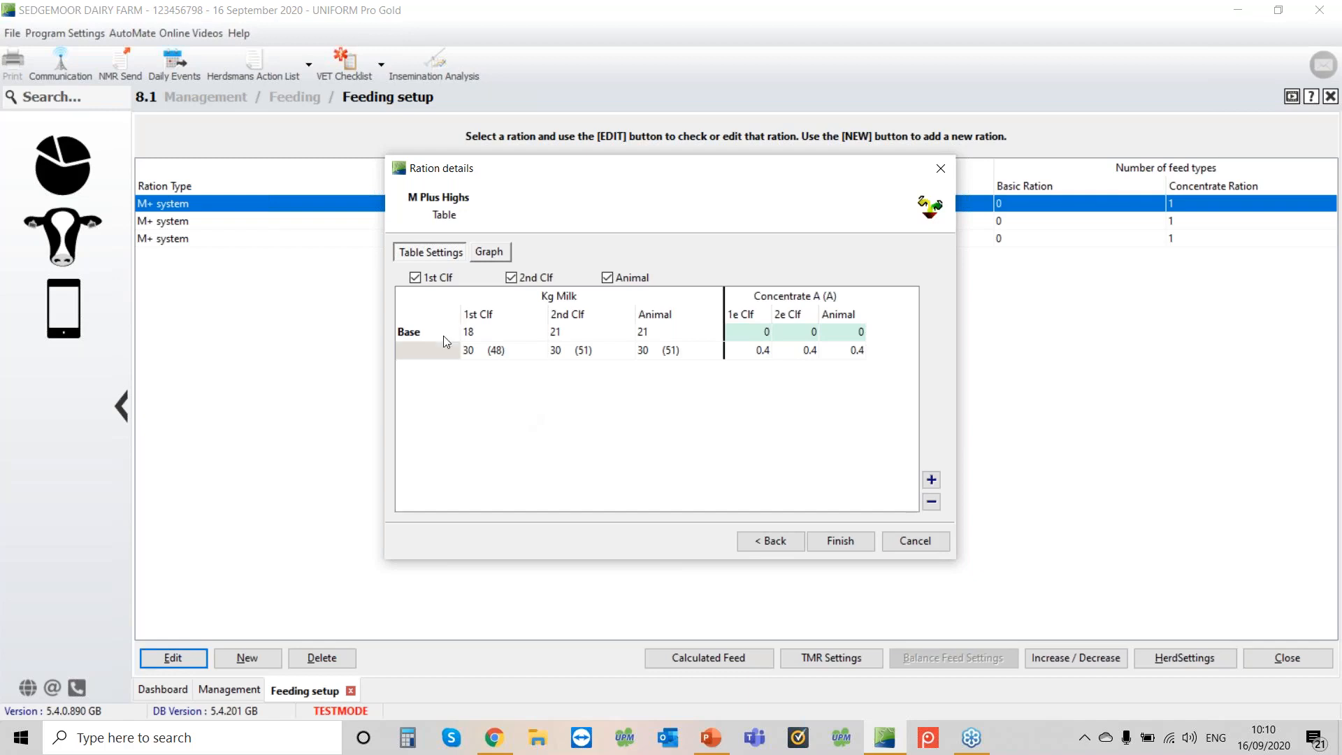
click(492, 332)
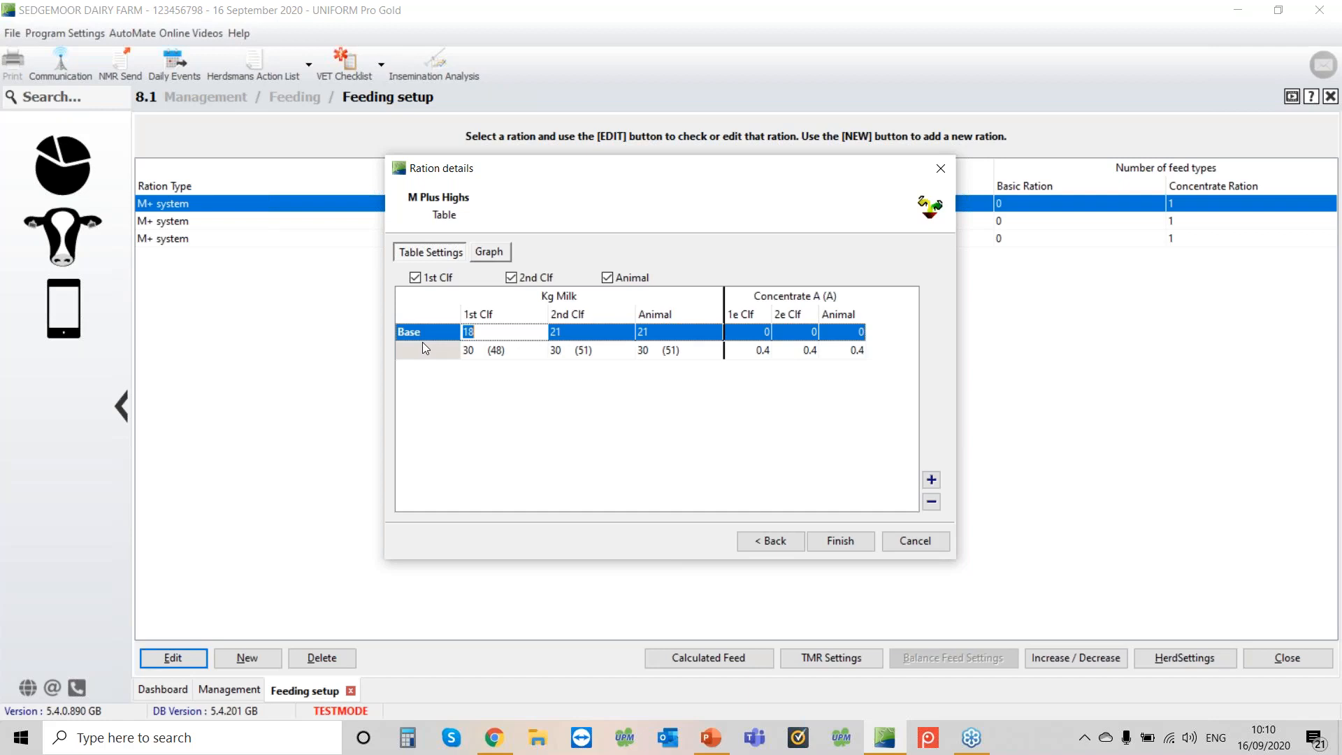
click(527, 357)
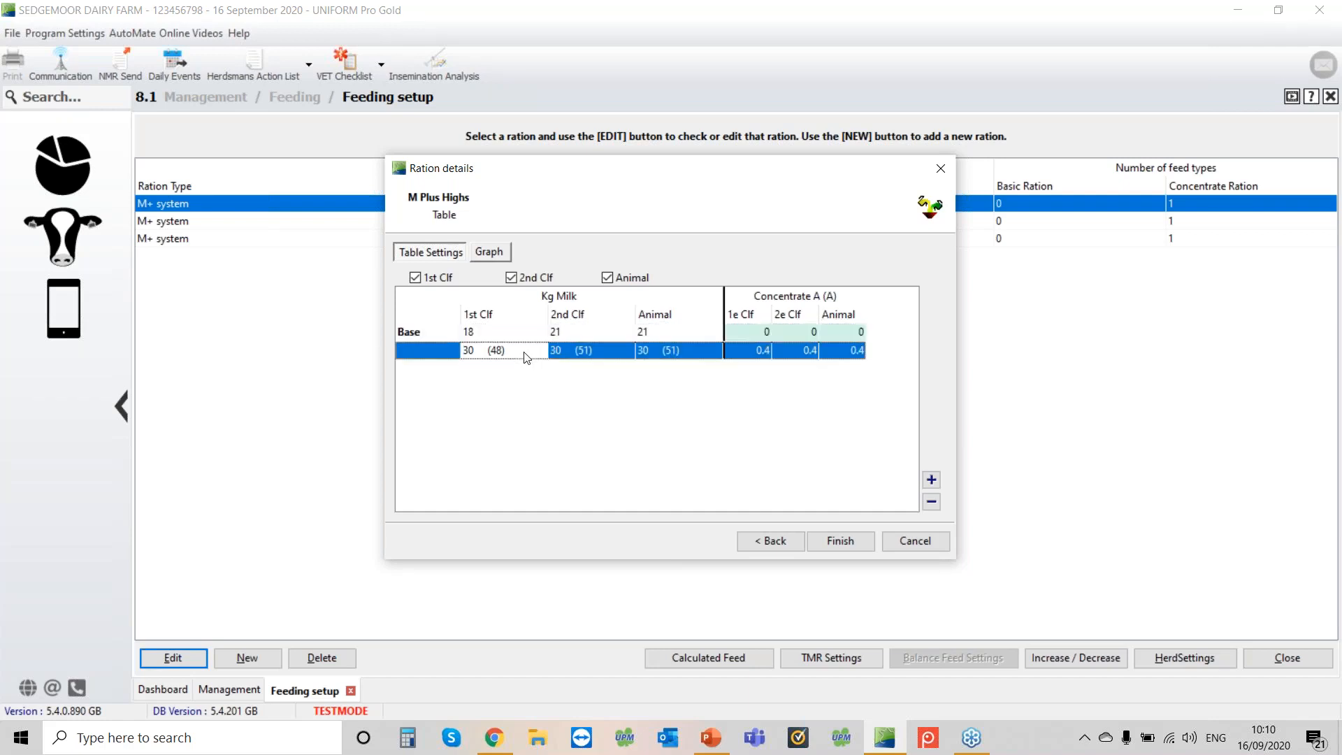
click(484, 339)
click(483, 339)
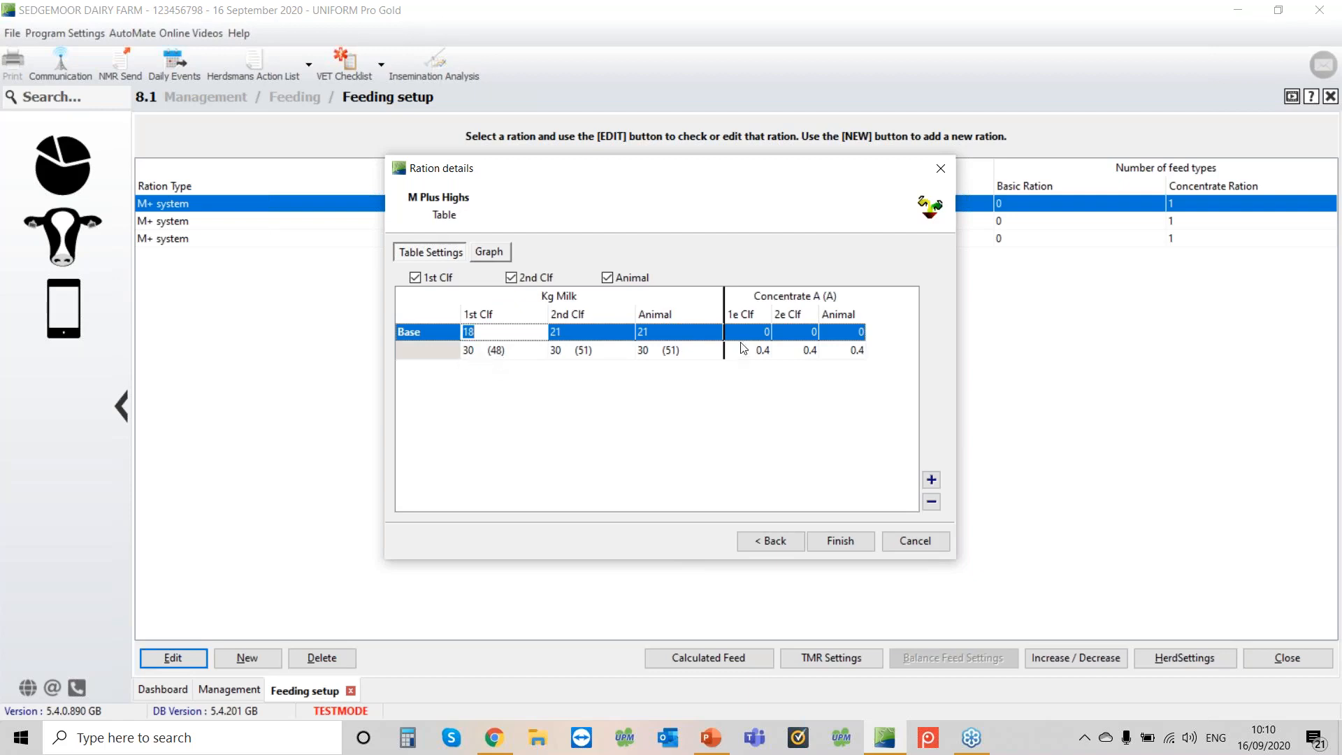
Try 20 kg of milk for 1st calvers in the row below Base, and return the value to 30.
click(474, 351)
text(20)
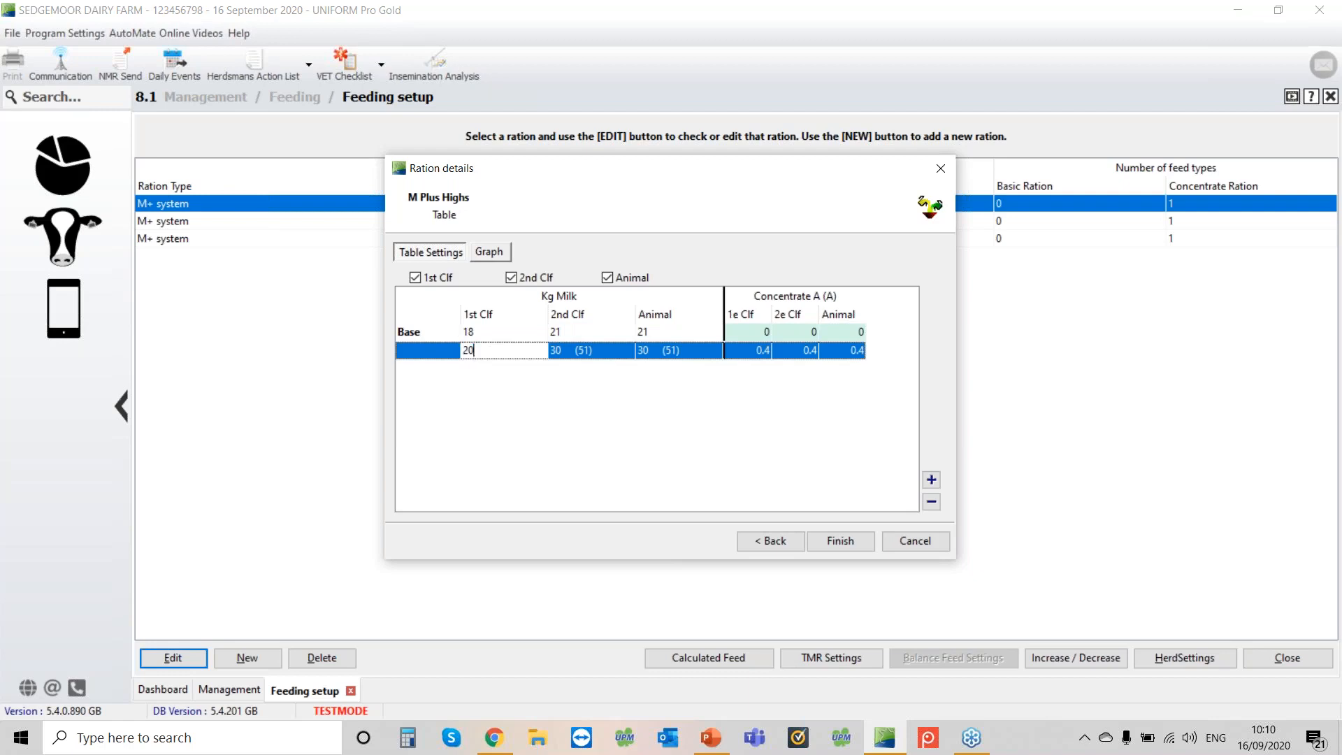
click(618, 357)
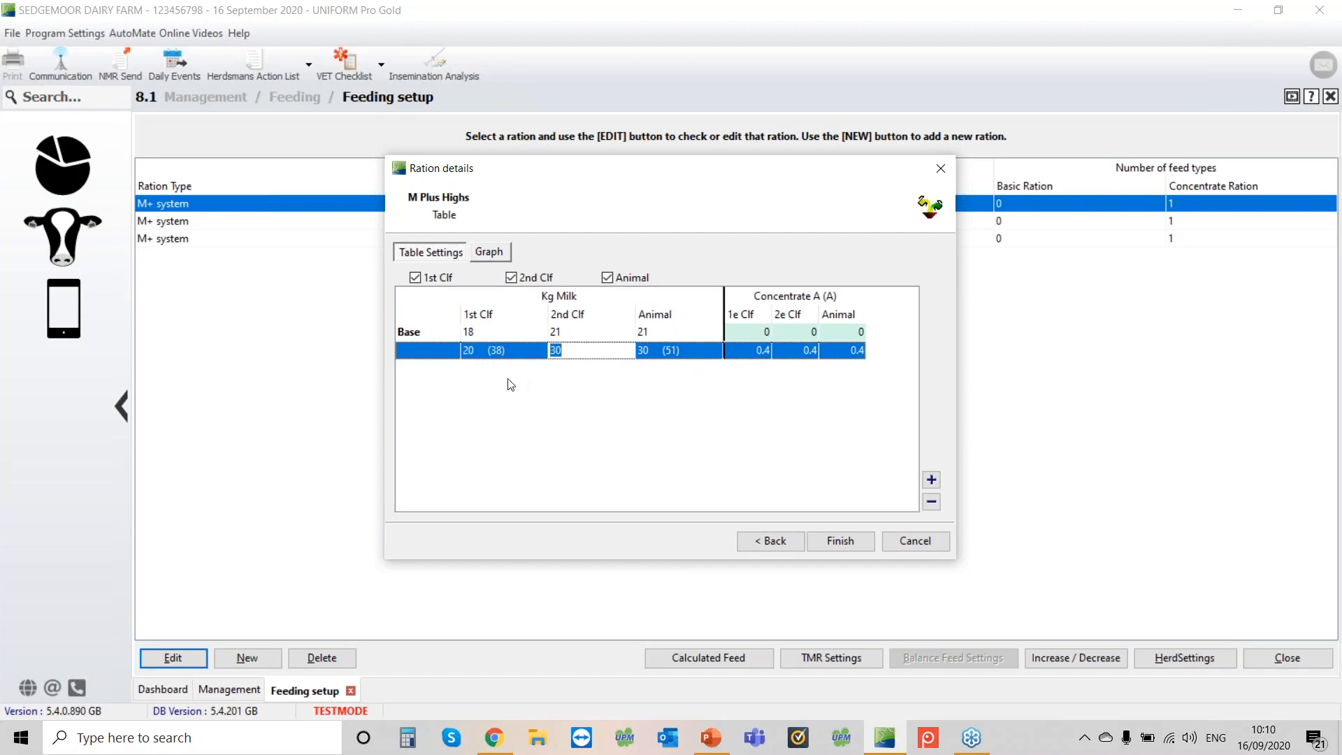
click(469, 353)
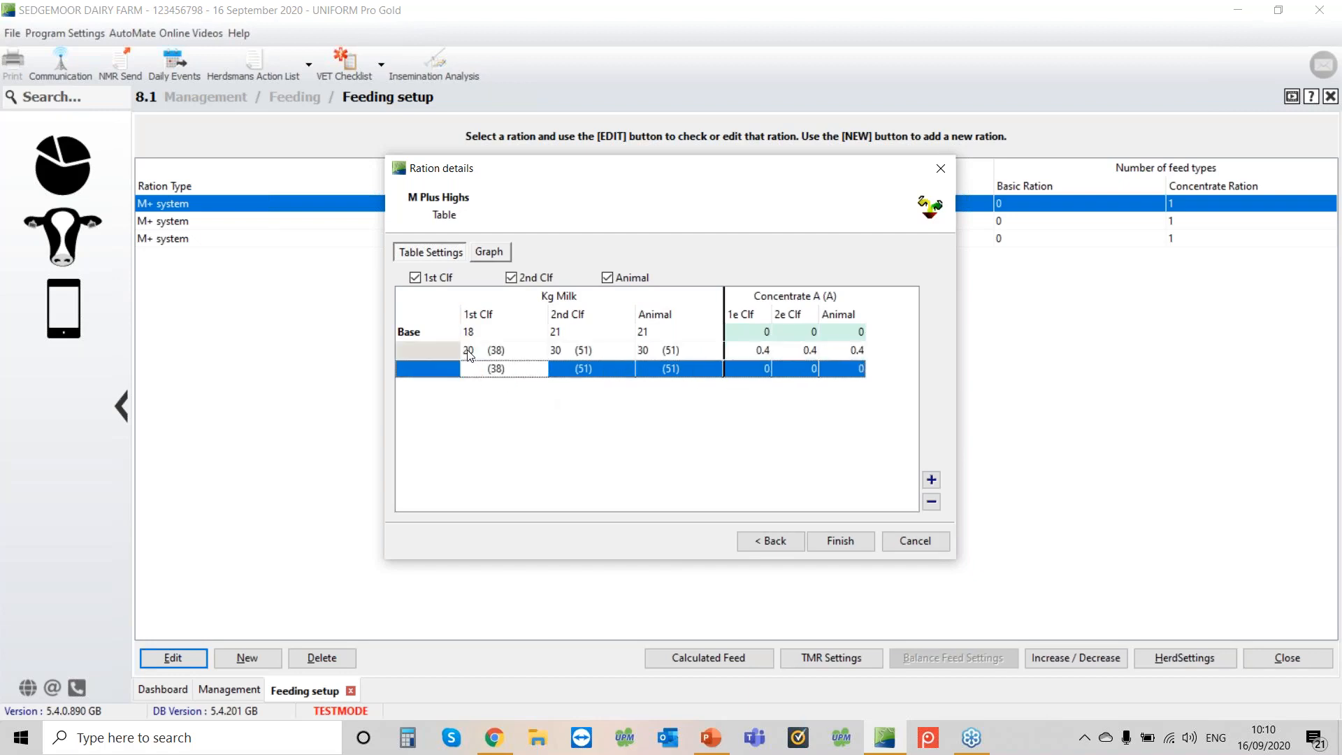
click(471, 352)
text(30)
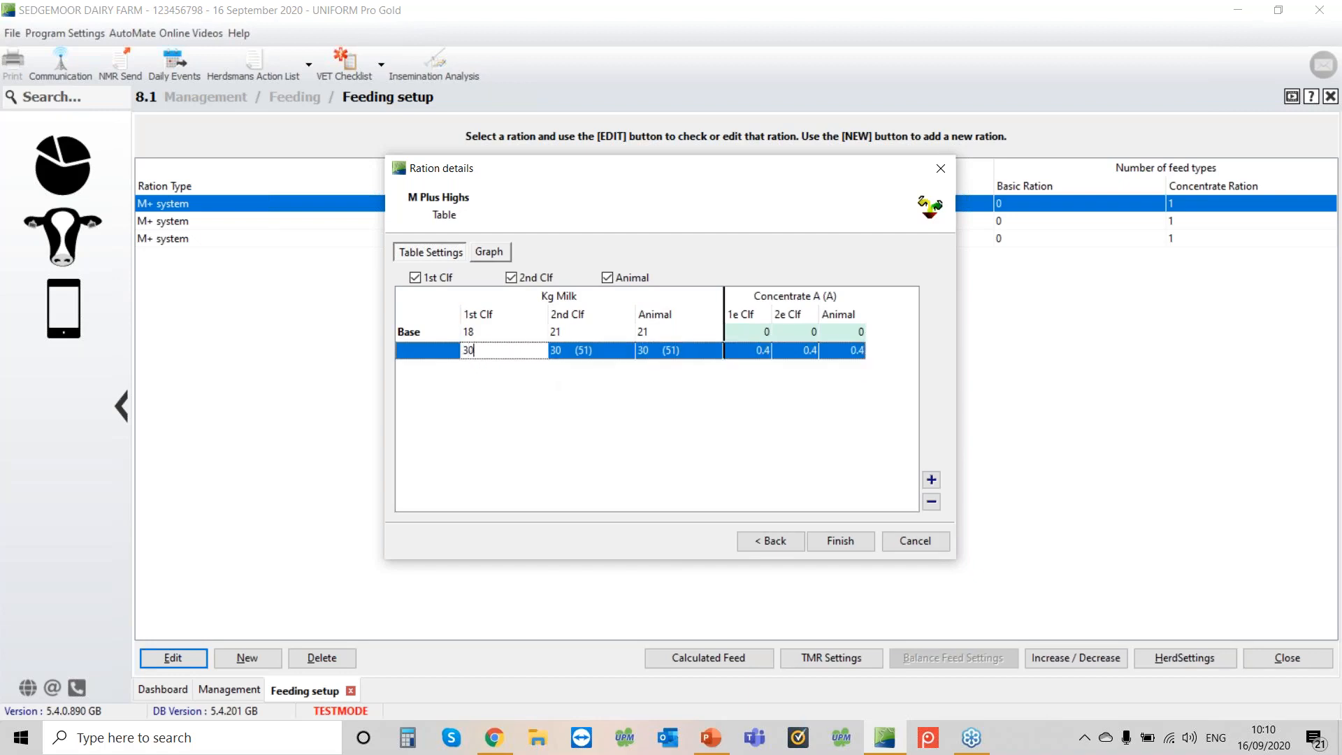
click(615, 358)
click(615, 358)
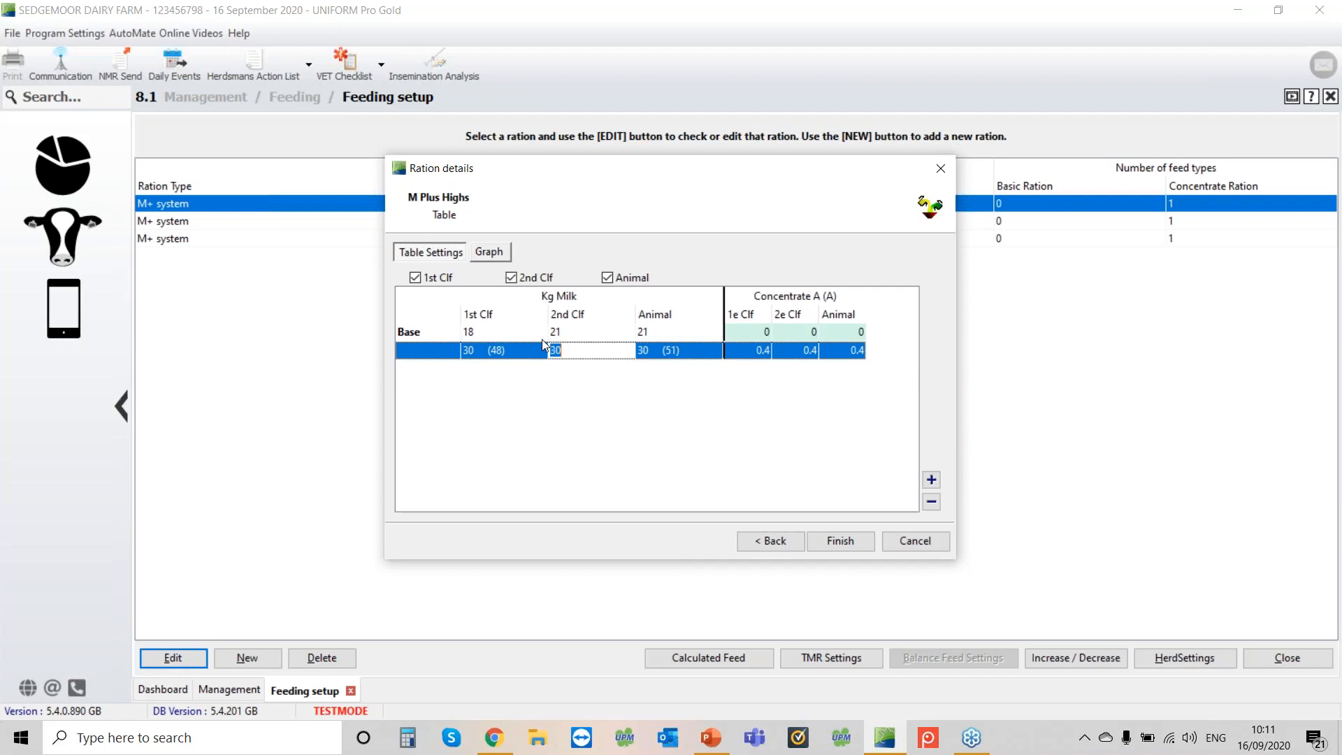
Try a Base milk yield of 21 kg for 1st calvers, and return it to 18.
click(478, 334)
text(21)
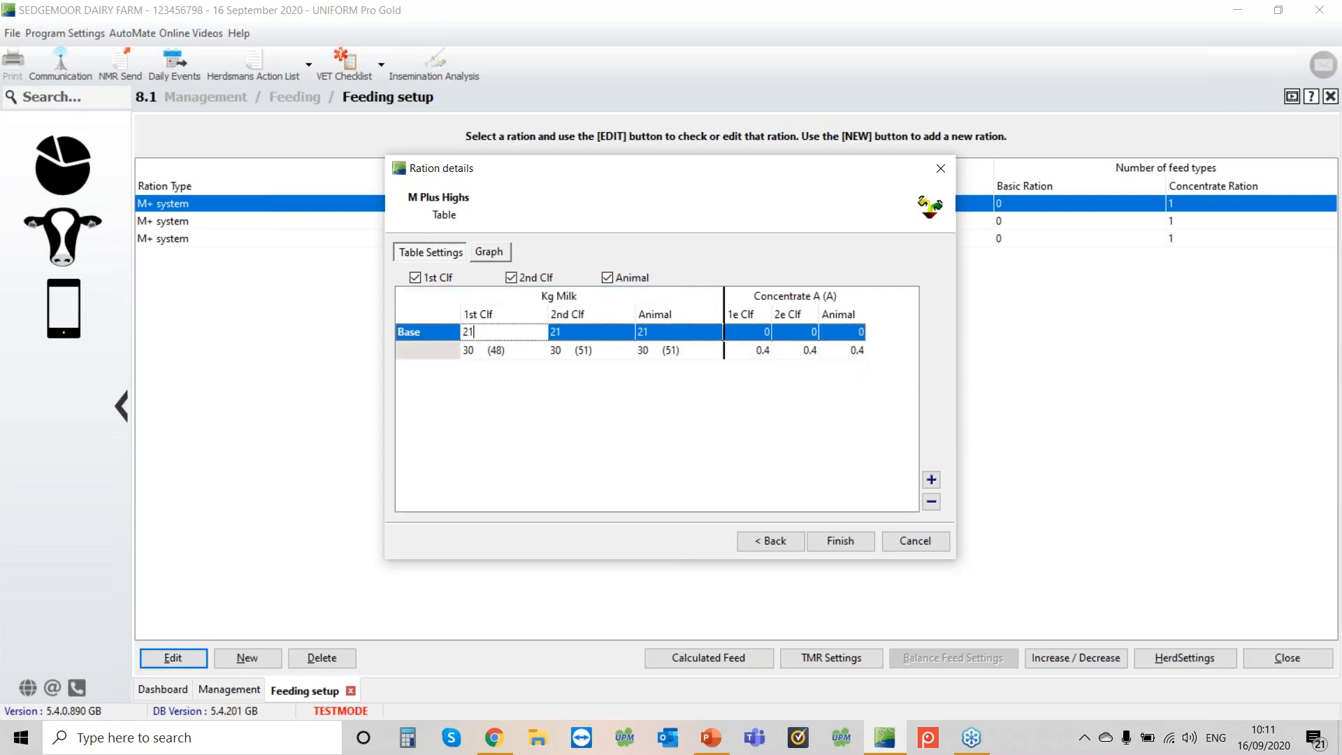
key(BackSpace)
key(BackSpace)
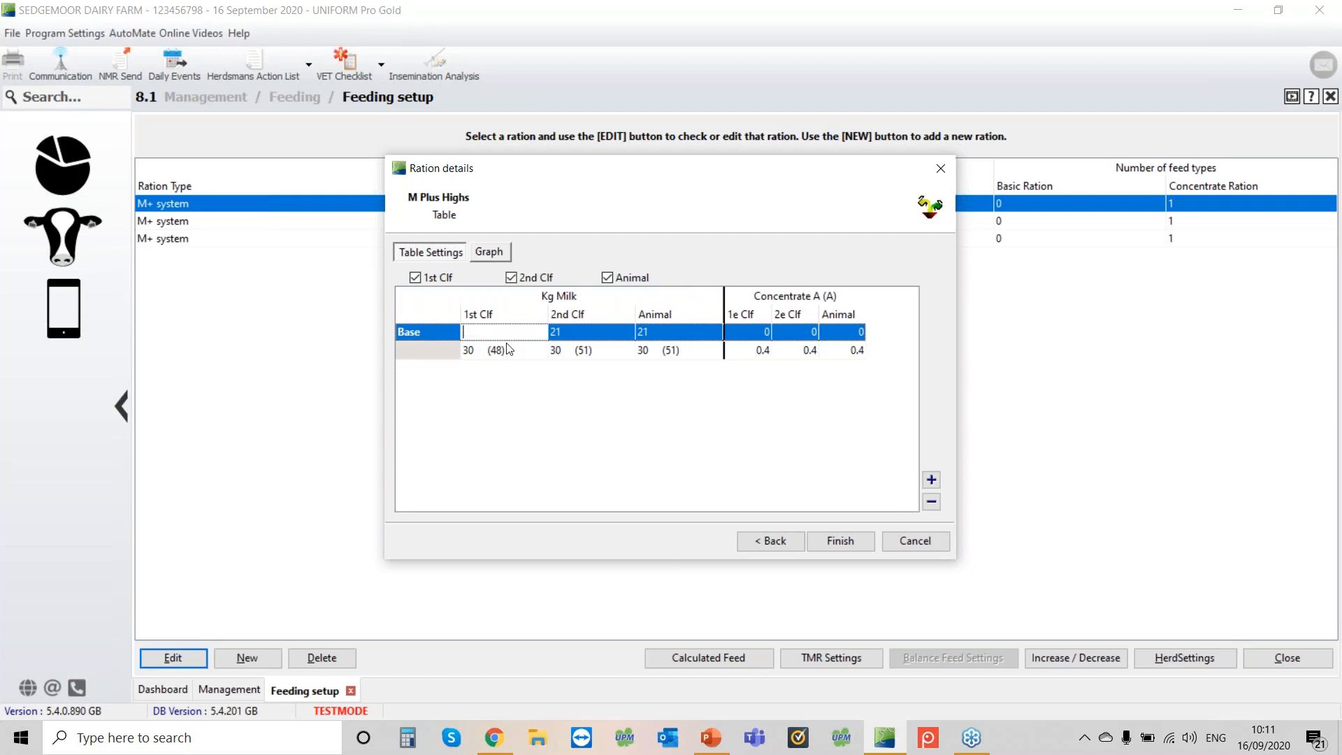
text(18)
click(524, 353)
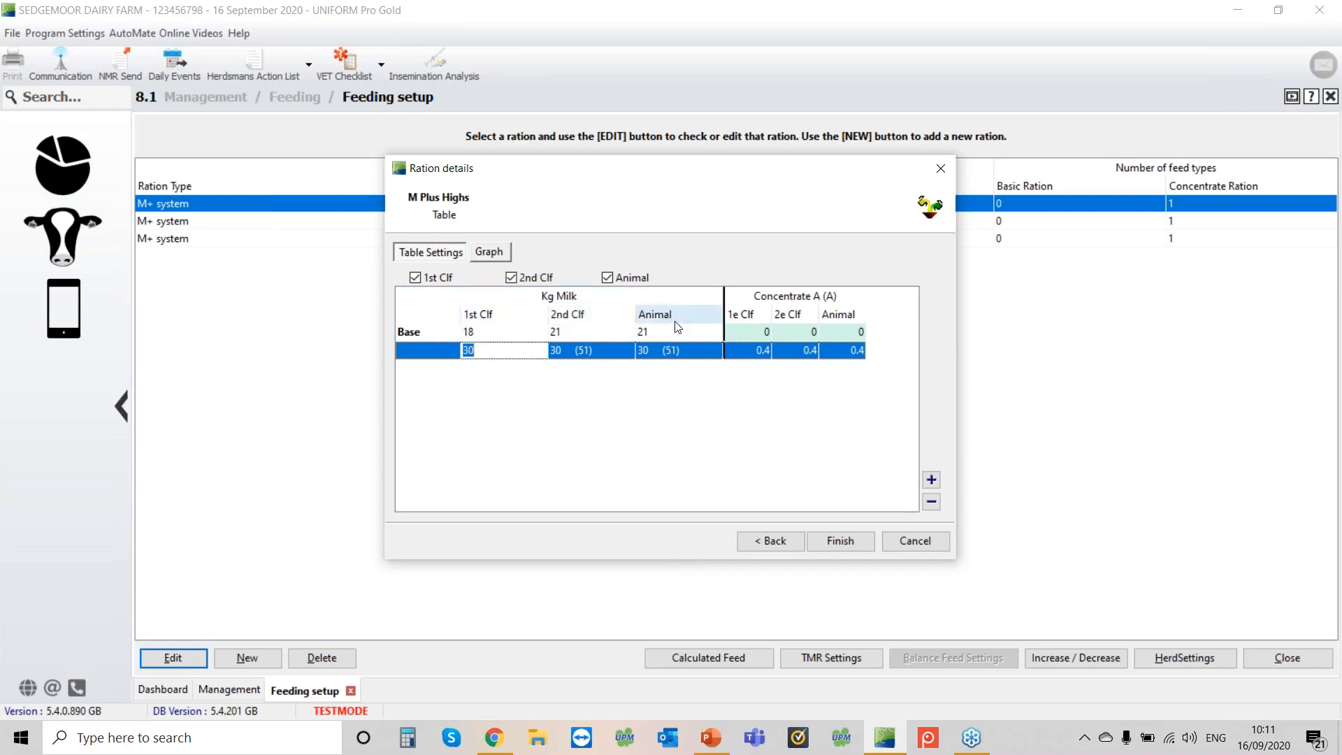
Set Concentrate A to 0.45 for 1st calvers, 2nd calvers and animals in the row below Base.
click(753, 352)
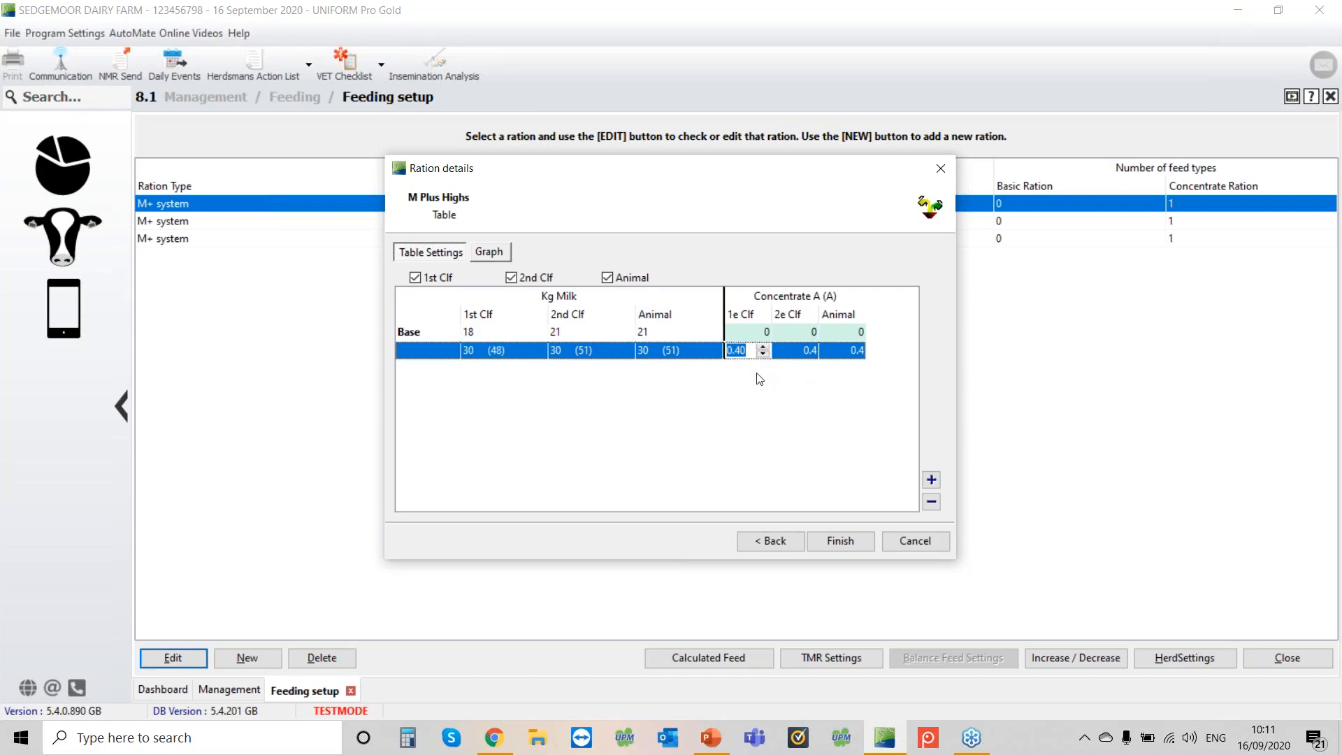
text(0.45)
click(800, 353)
text(0.45)
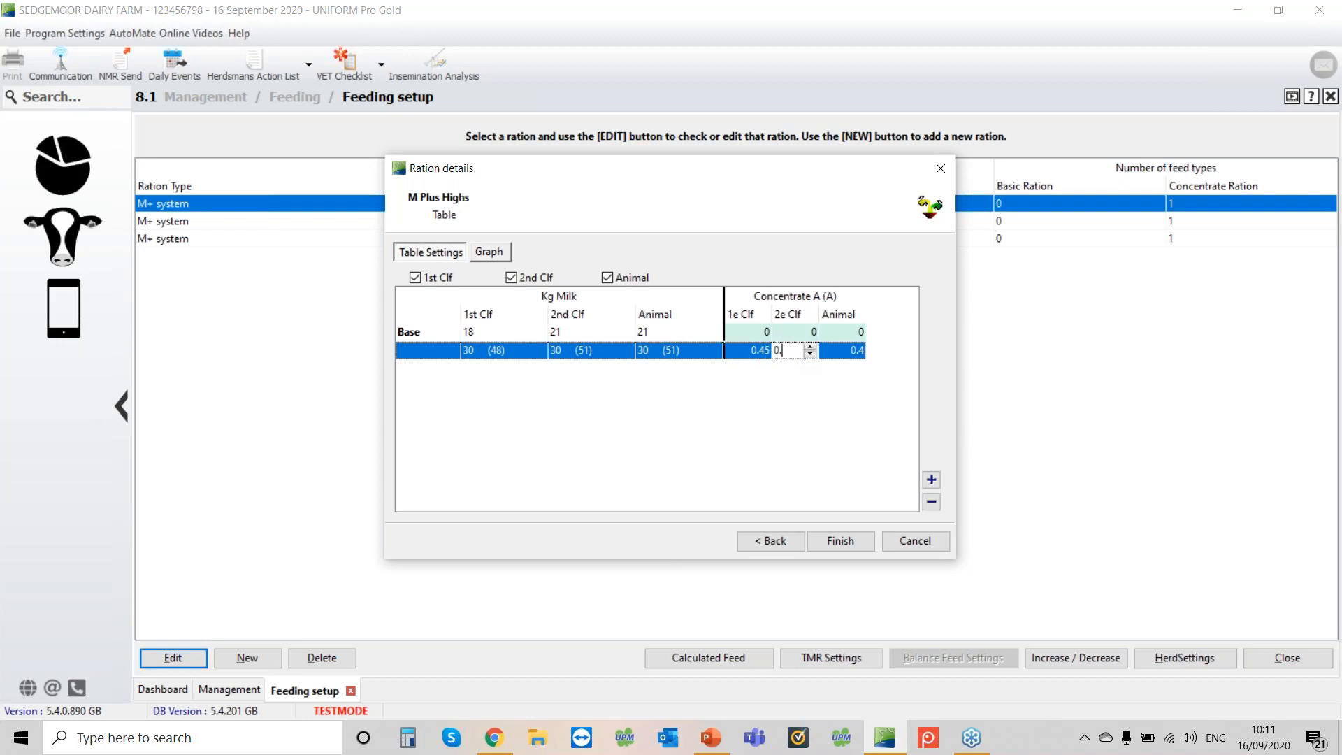
click(858, 353)
text(0.45)
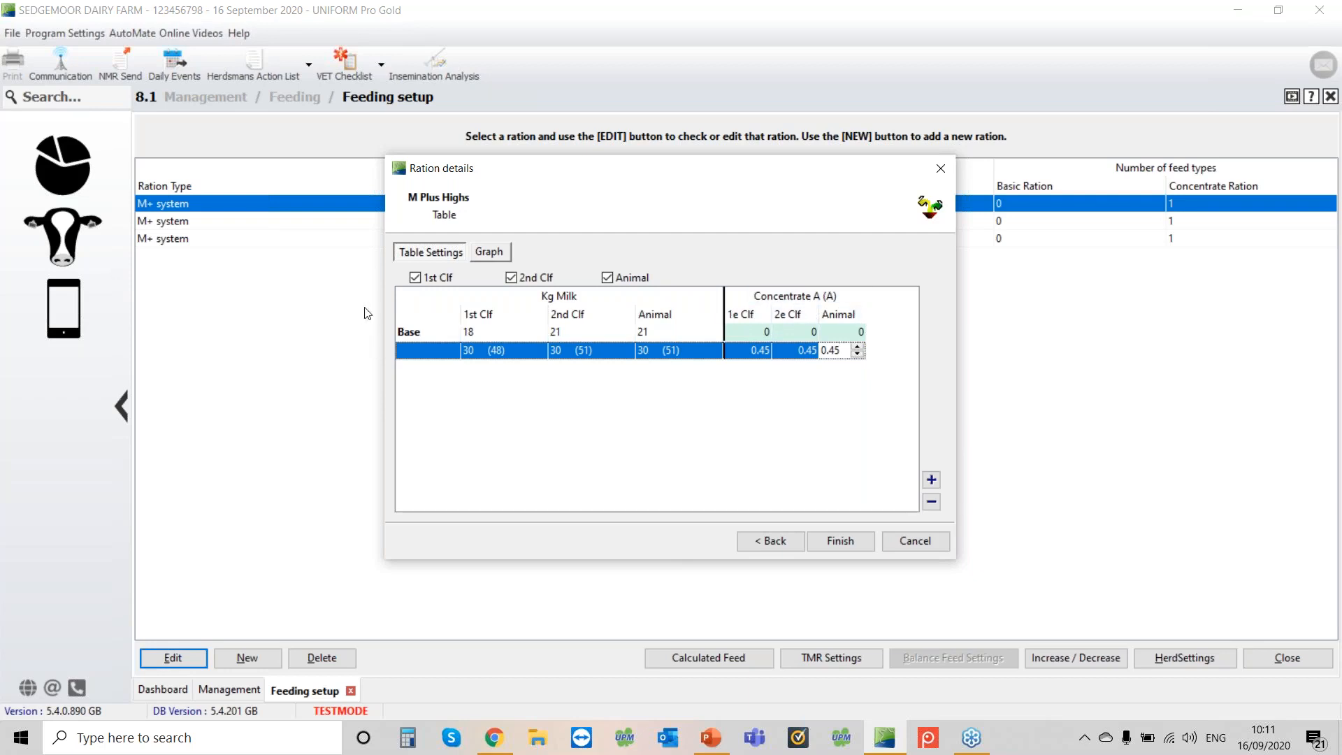
Compare the M Plus Highs ration's graph with its table settings, and save the ration.
click(484, 253)
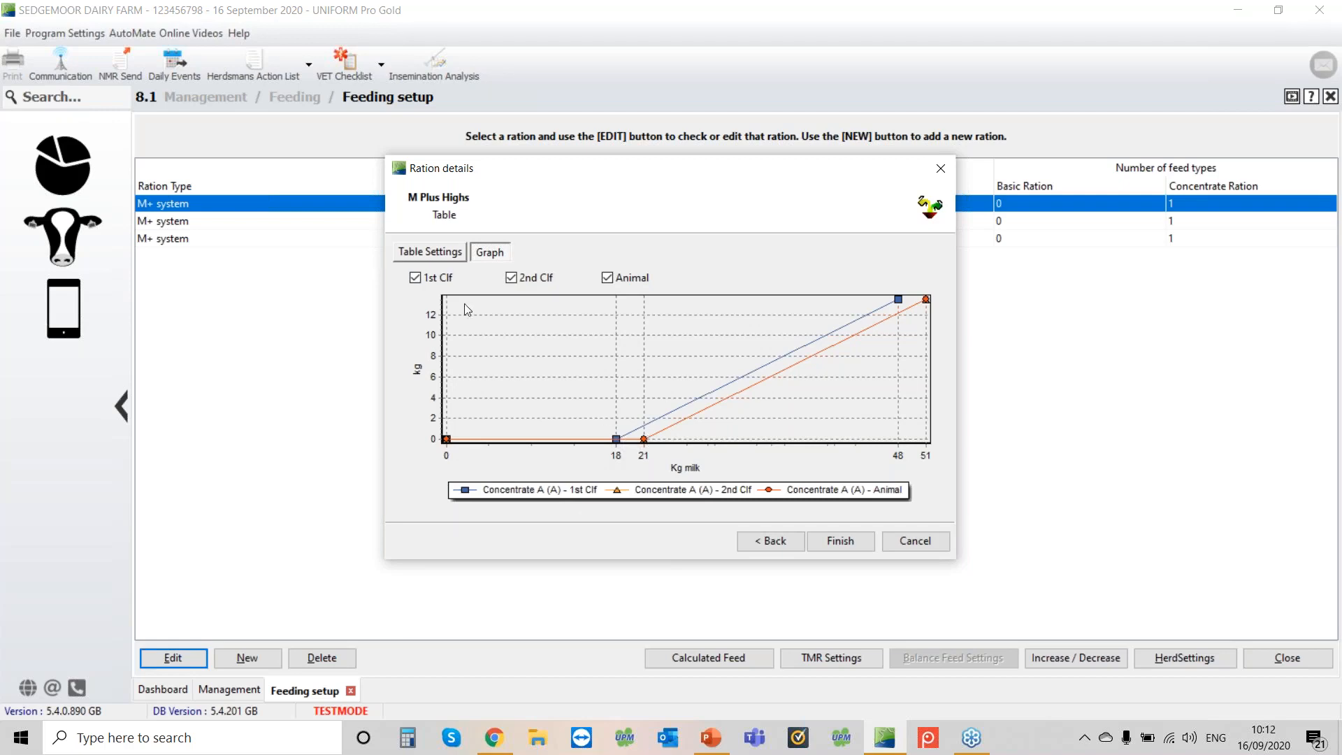
click(434, 258)
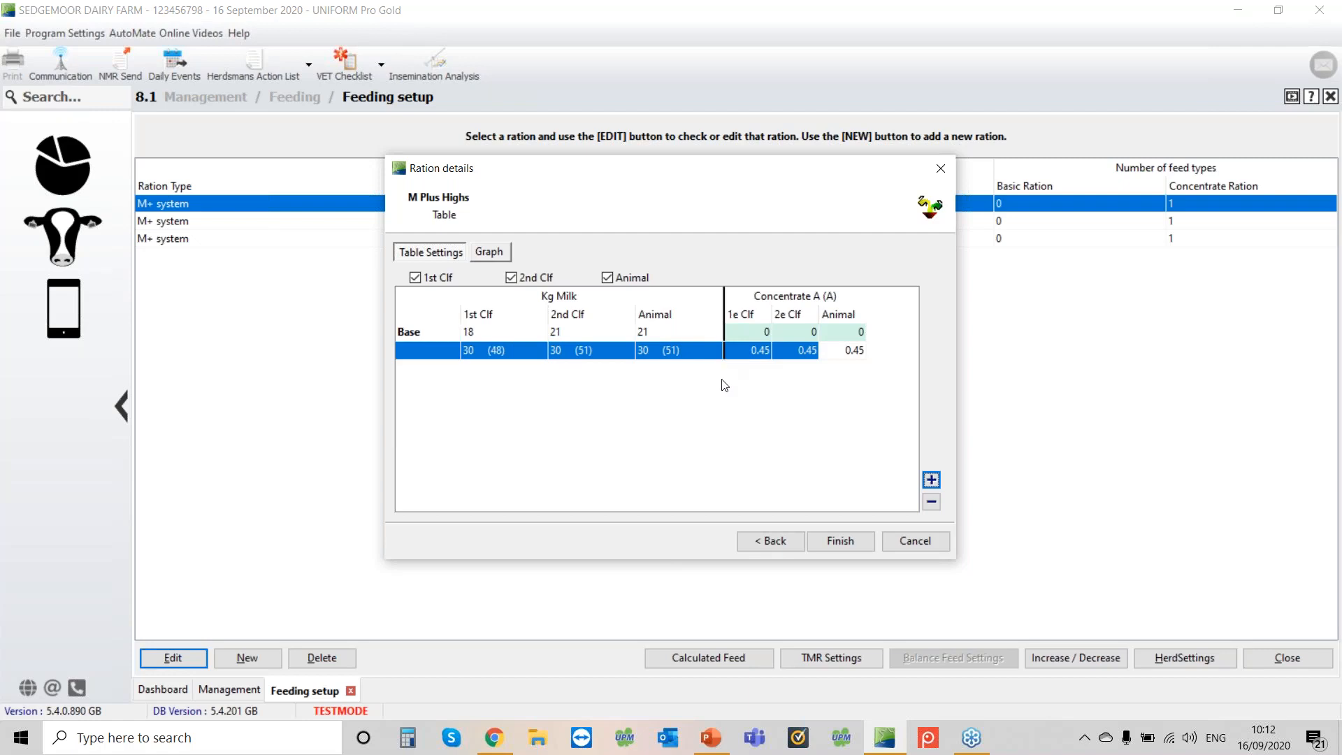
click(494, 254)
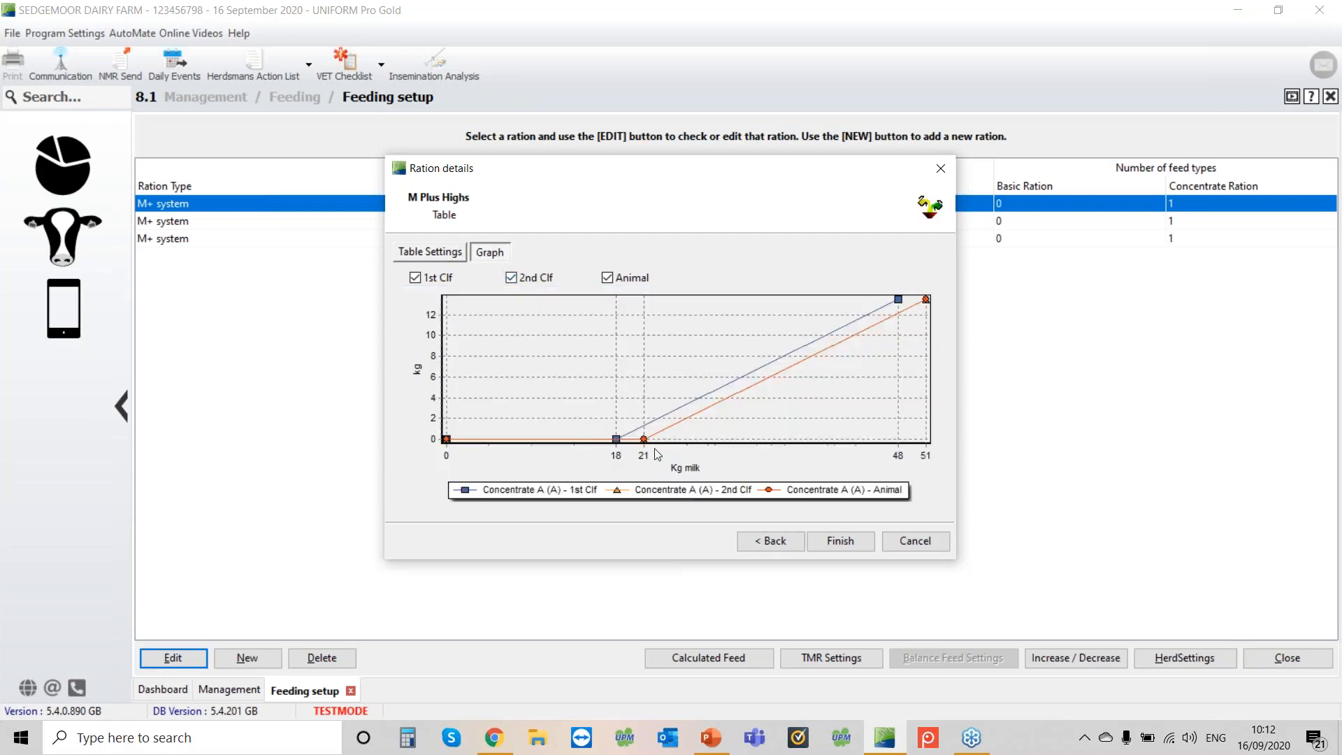
click(842, 543)
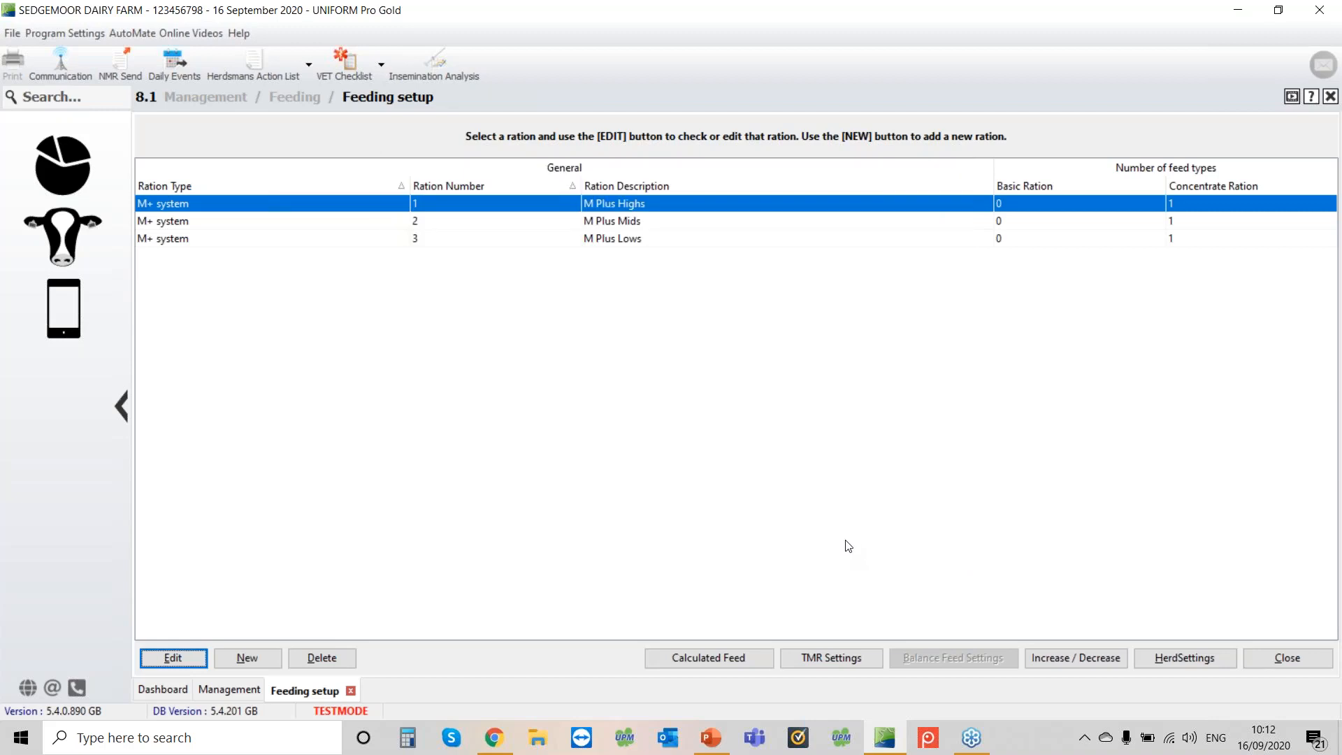
Open the M Plus Lows ration, advance to its milk and concentrate table for review, and finish.
click(626, 222)
click(621, 238)
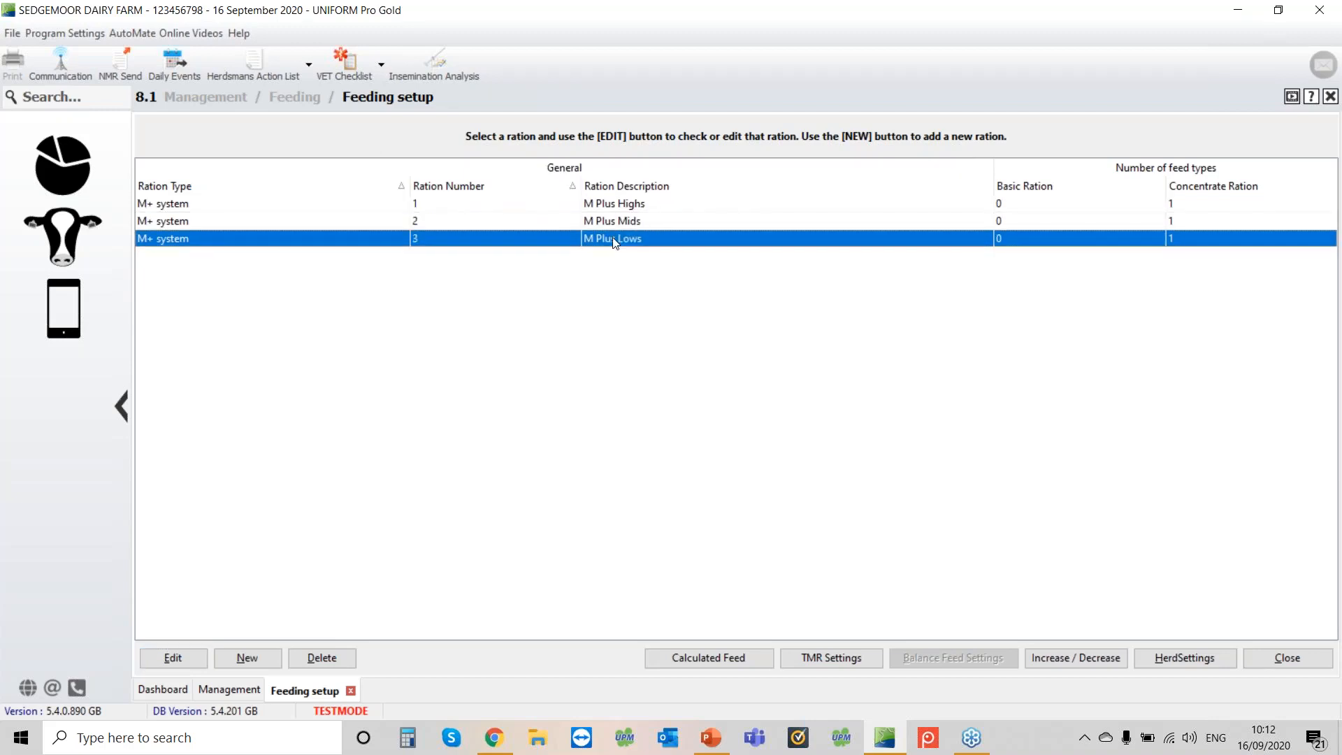
click(172, 660)
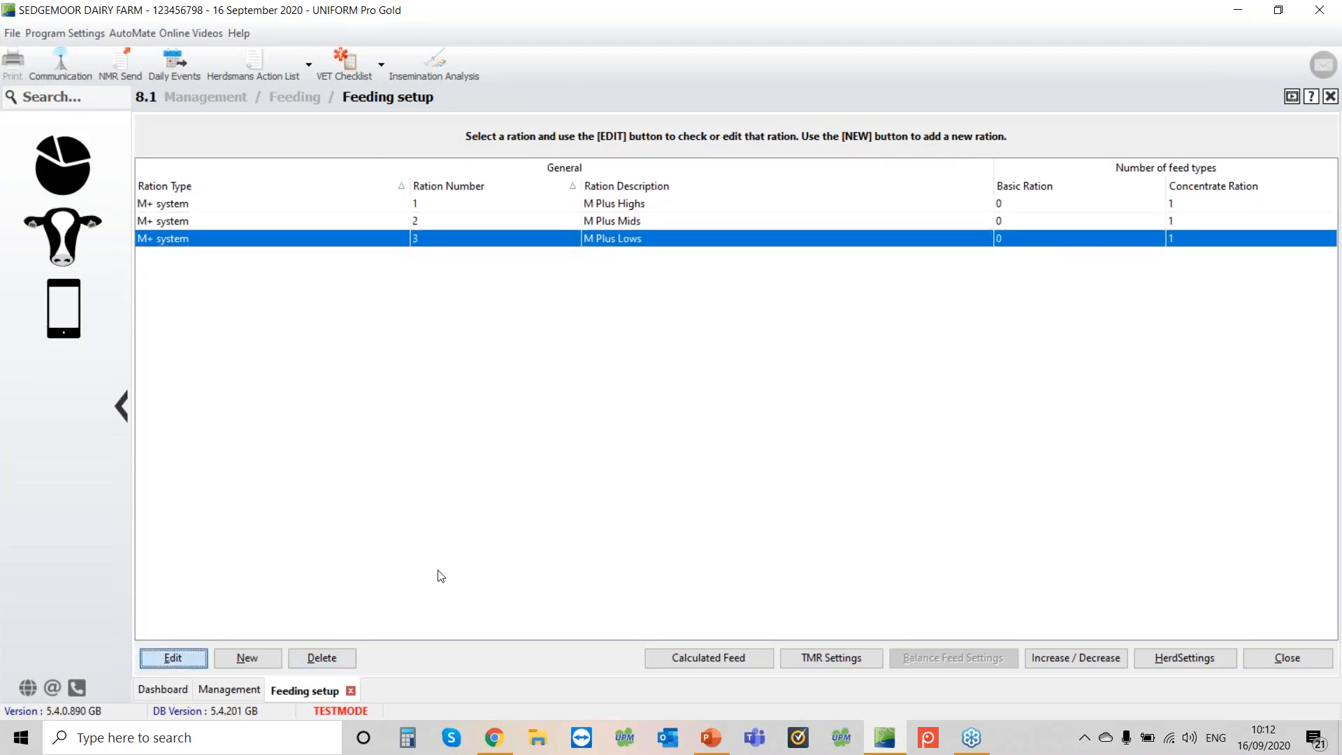
click(841, 539)
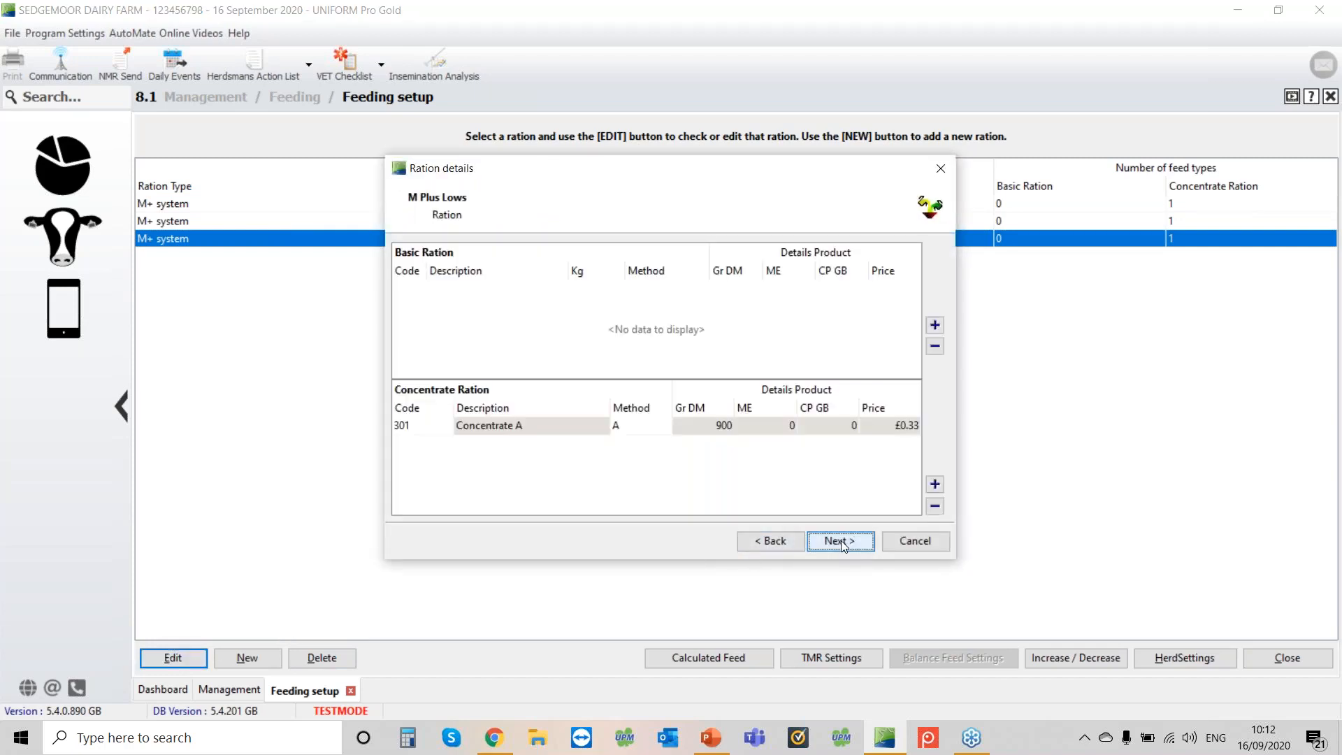
click(840, 542)
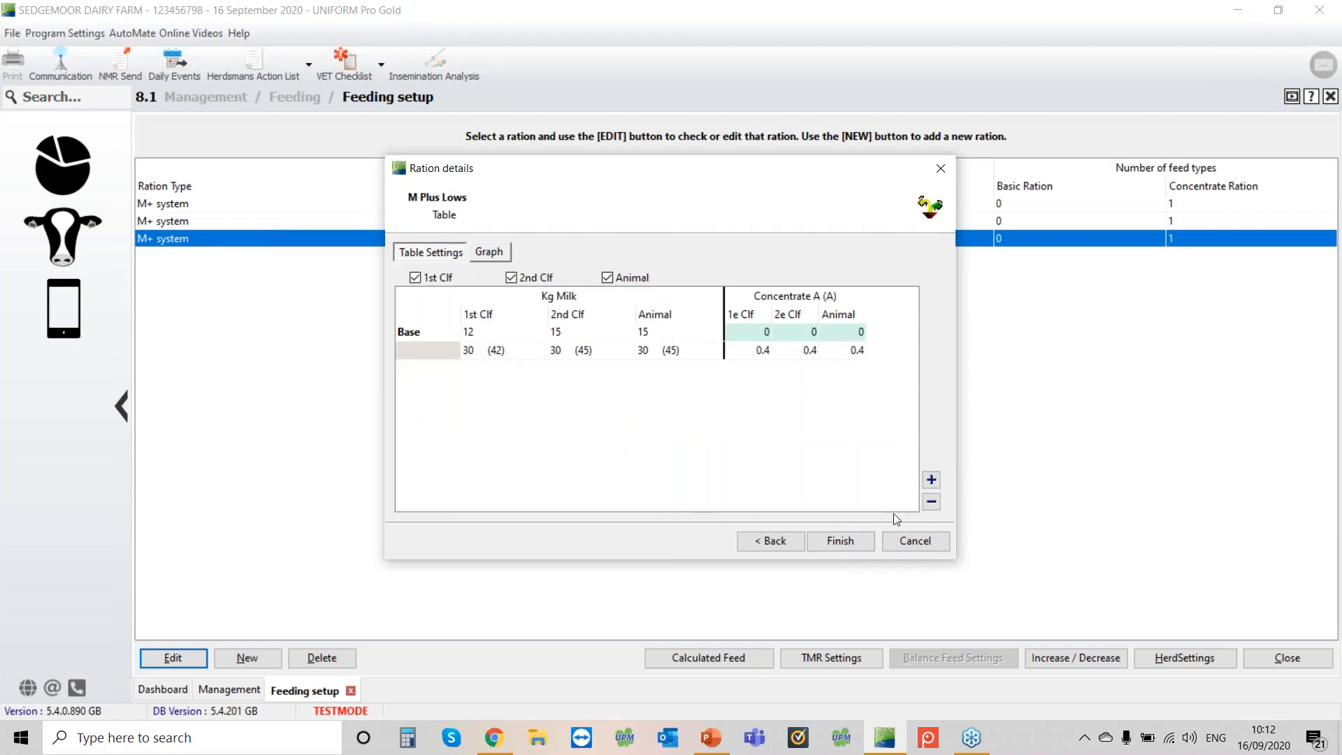
click(839, 542)
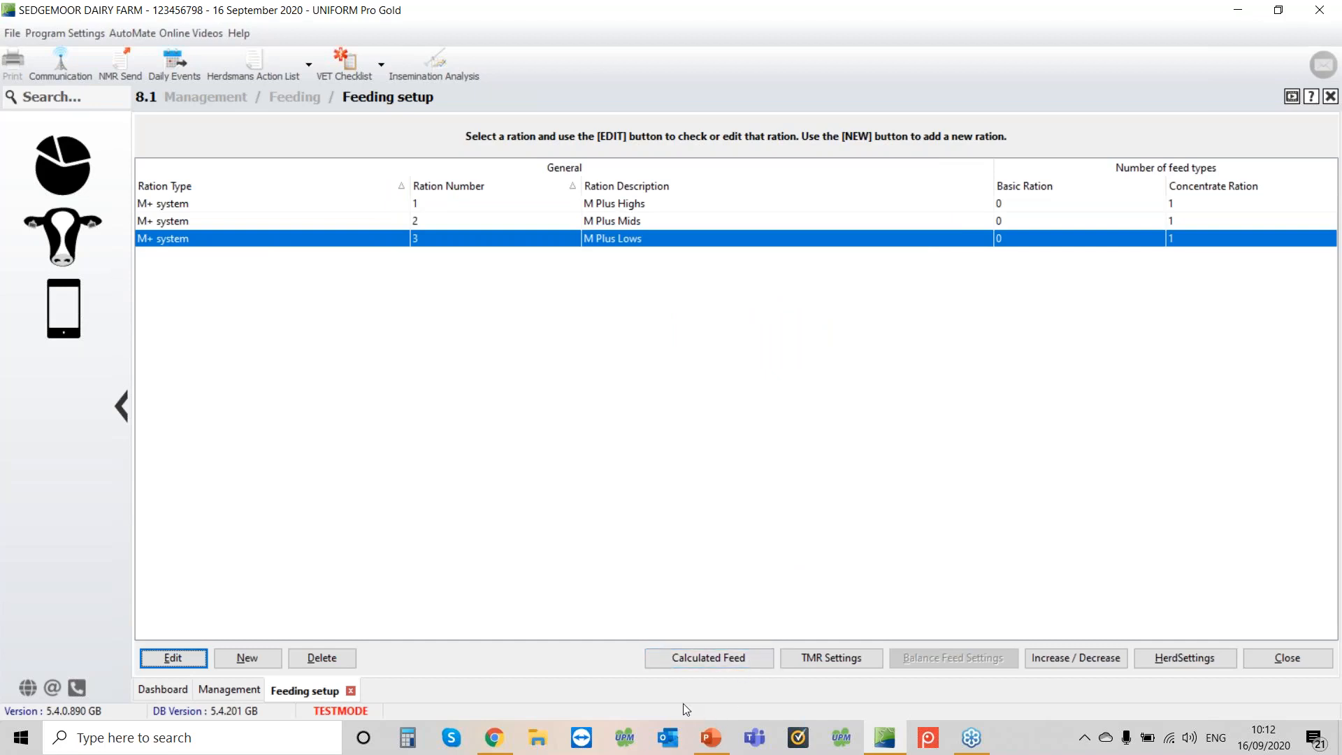
Open the calculated feed overview sorted by group number, and confirm the M Plus Mids ration for the Mid group.
click(693, 657)
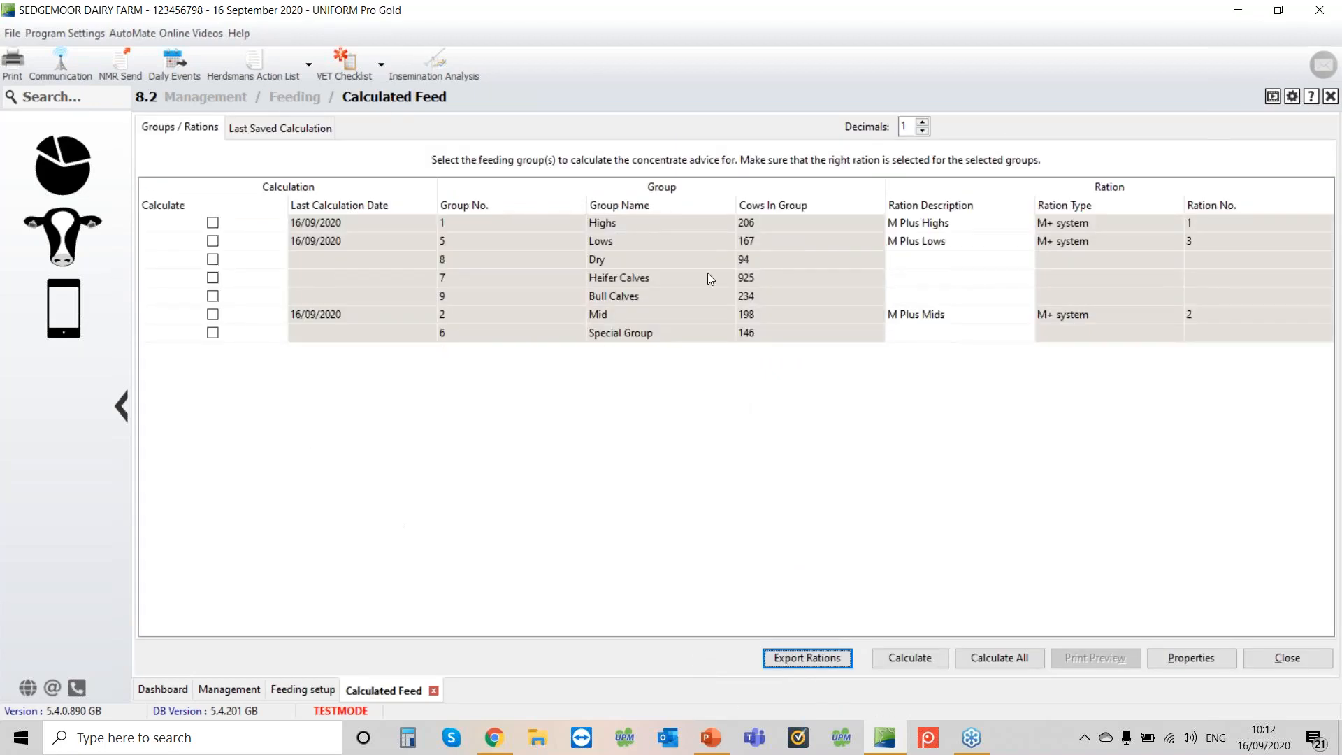
click(530, 207)
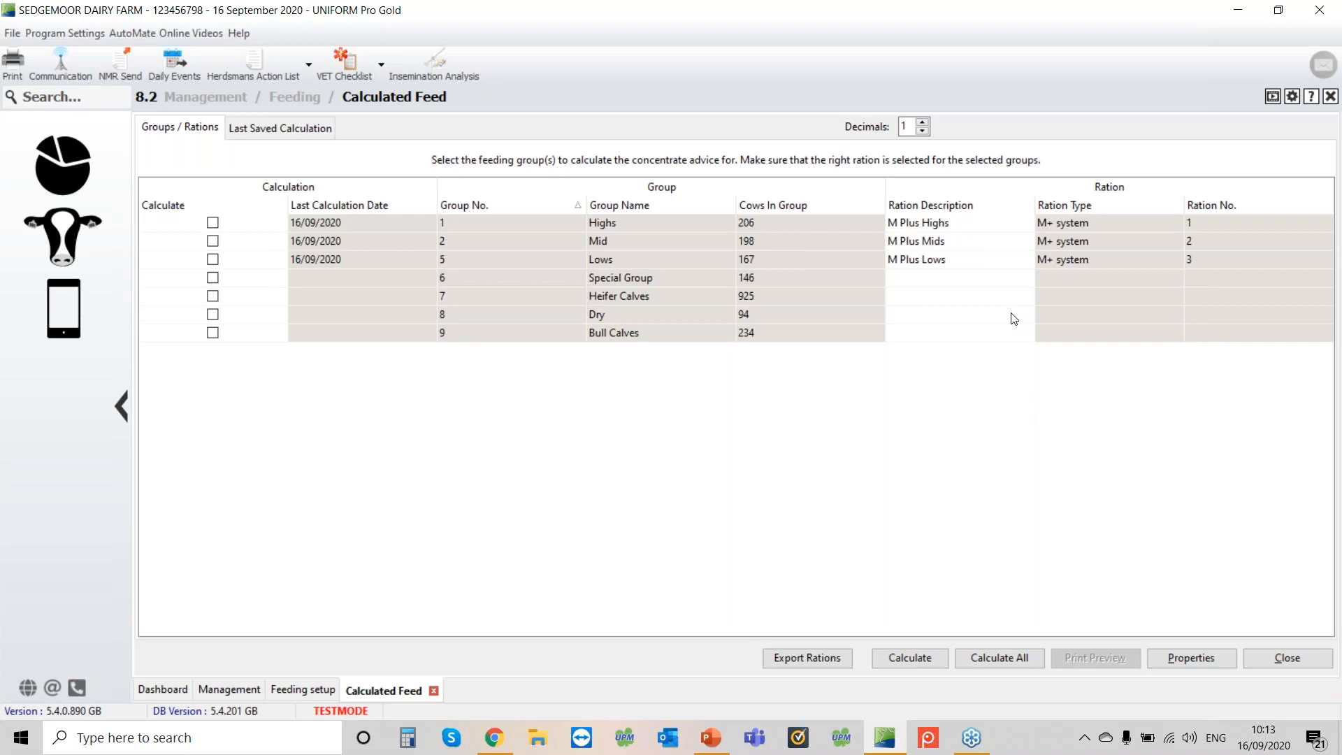
click(1011, 245)
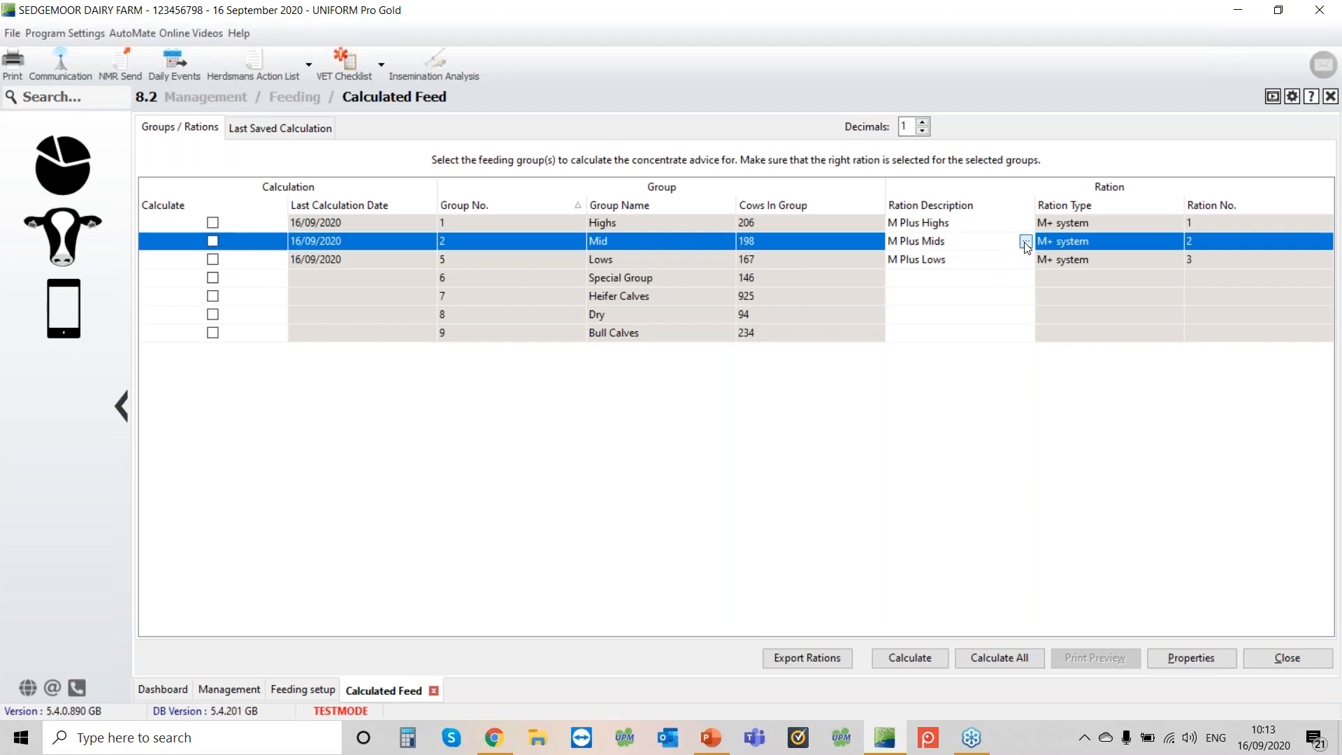
click(1025, 242)
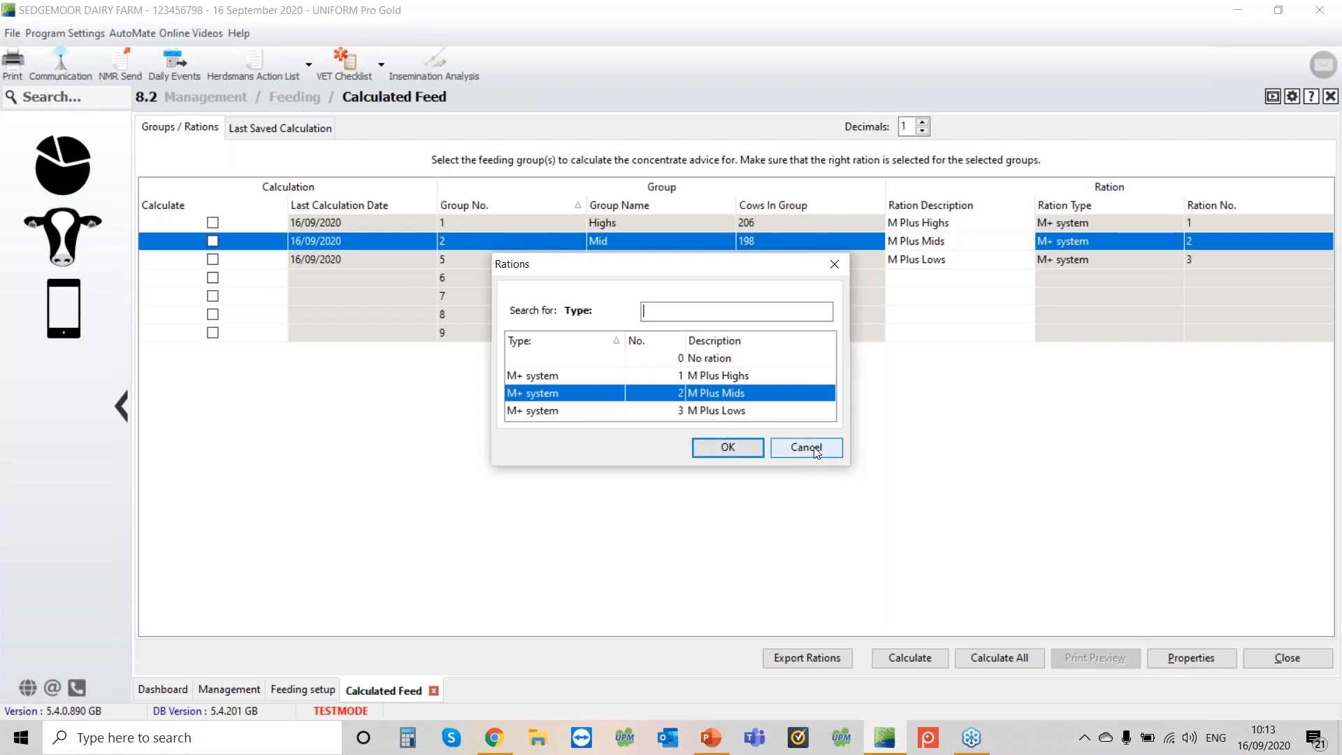
click(730, 449)
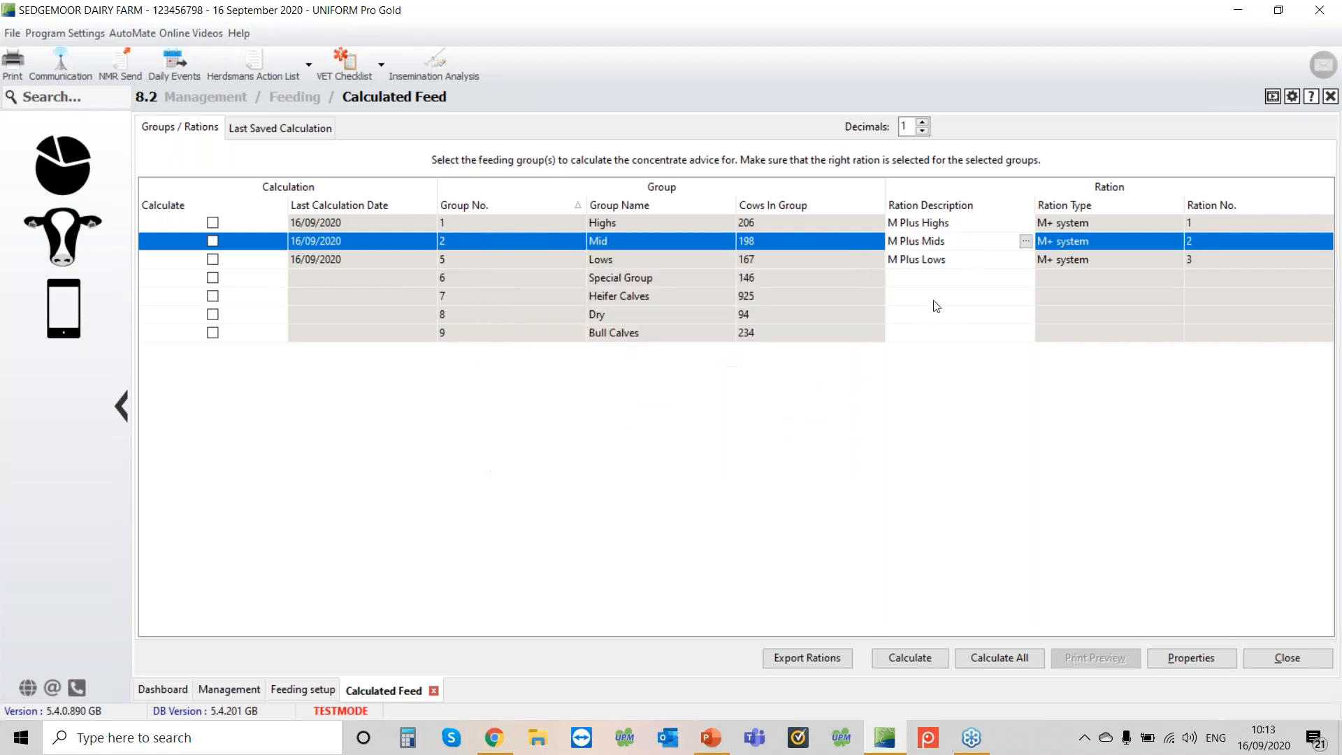
click(1026, 263)
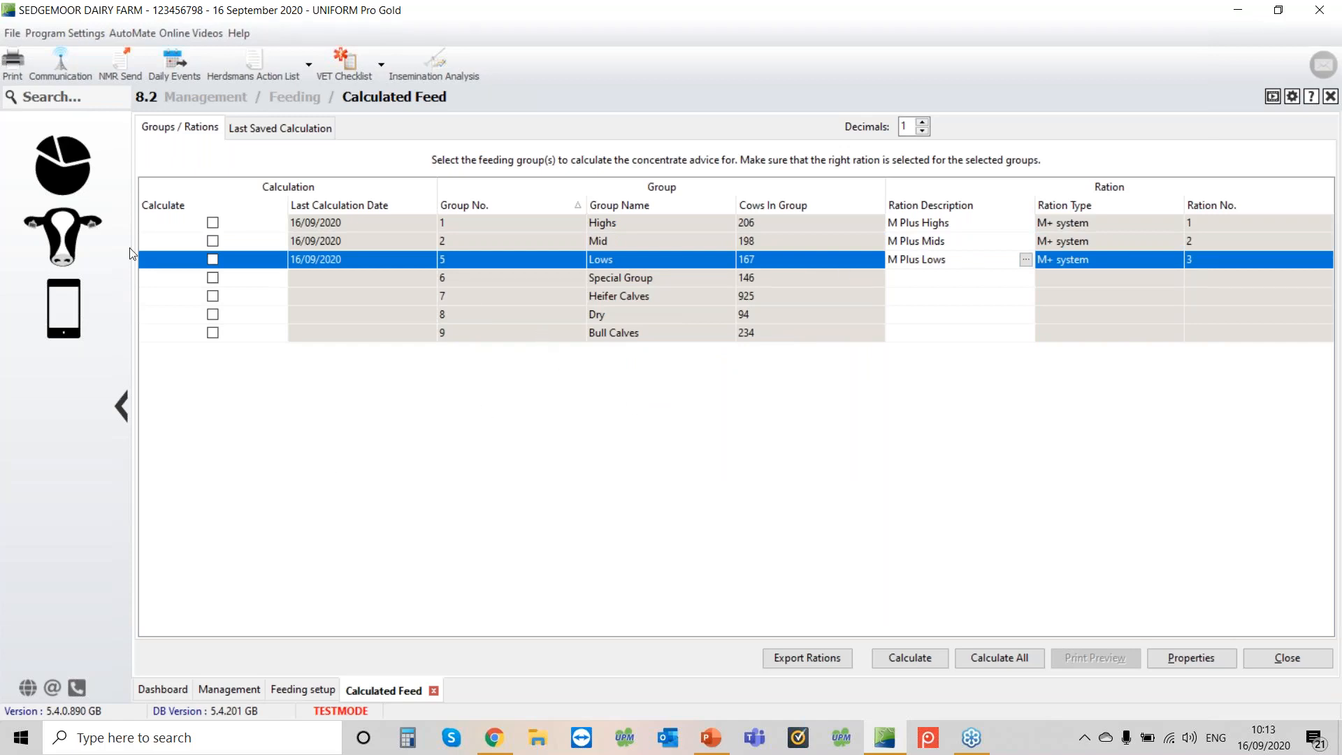
Start the feed calculation for the Highs group with minimum Concentrate A of 1.5 for cows and 2 for heifers.
click(214, 223)
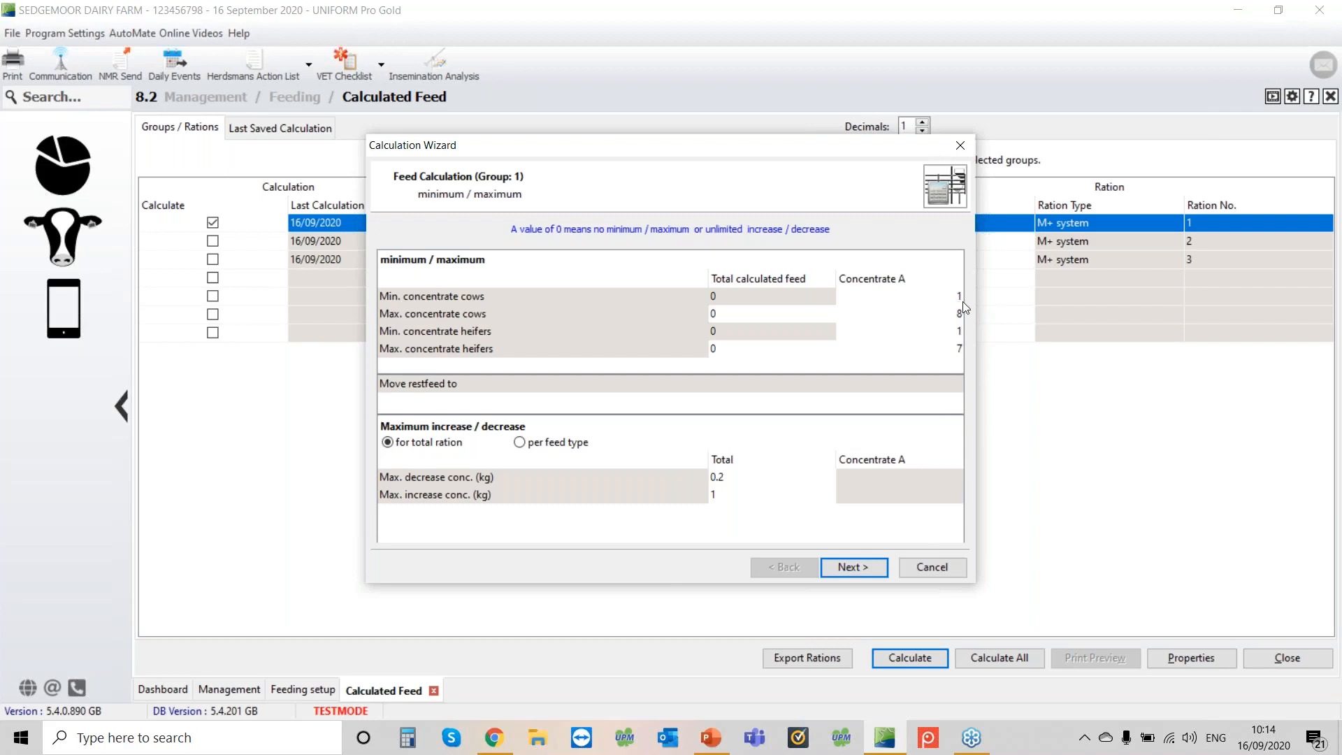
click(945, 299)
text(1.5)
click(924, 318)
click(884, 335)
text(2)
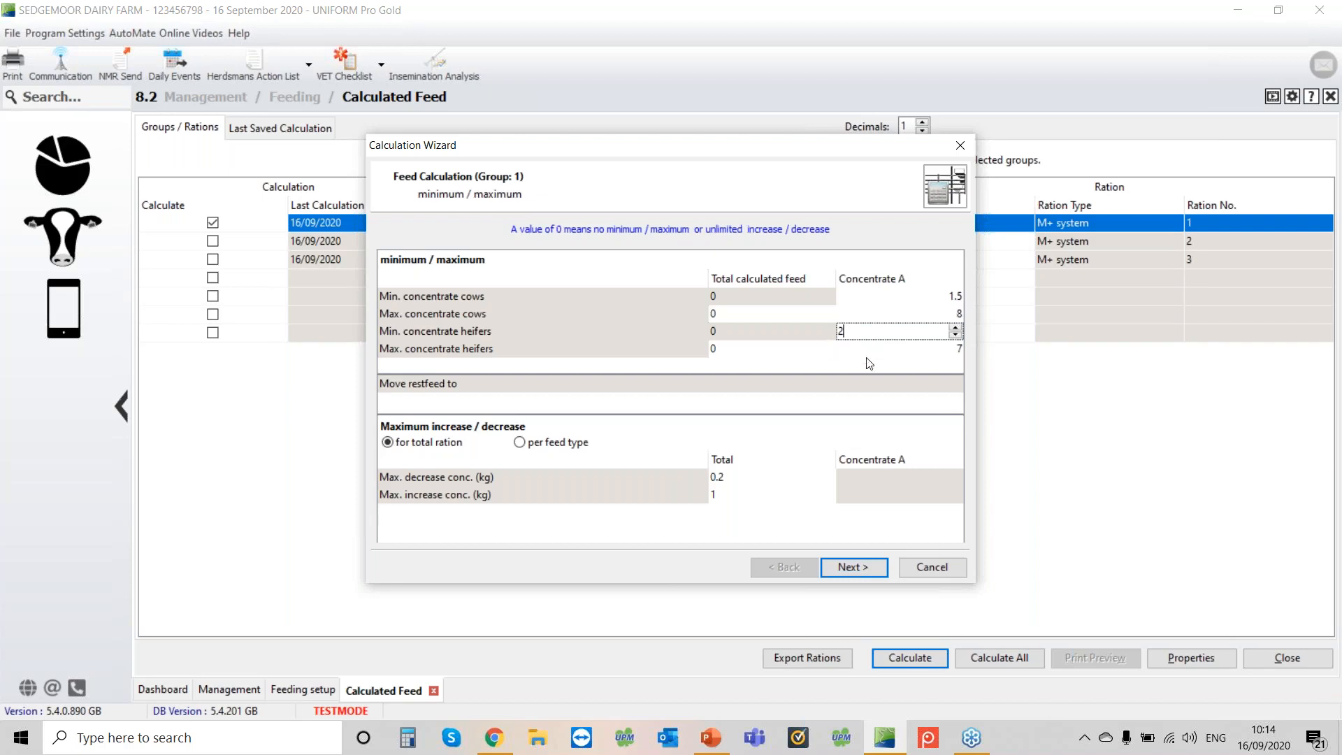
click(922, 348)
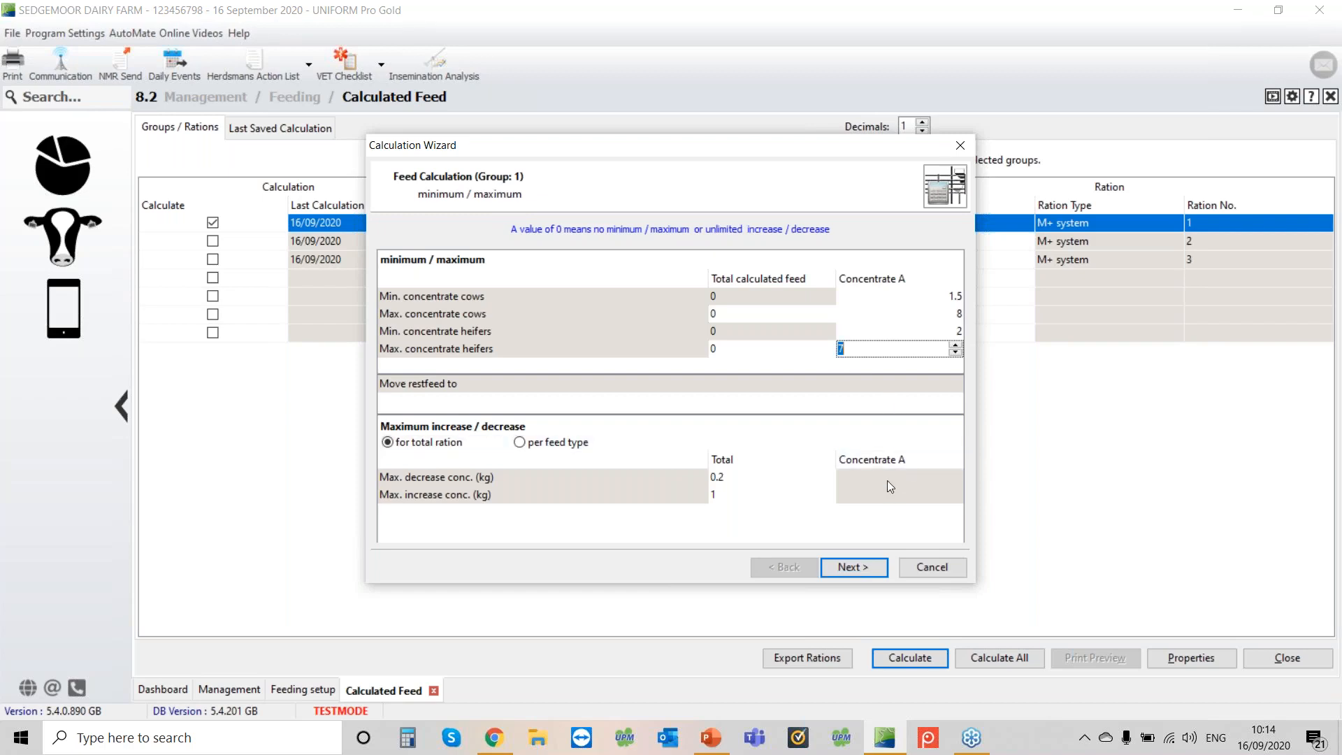
Review the maximum decrease and increase limits, and complete the Highs calculation with the Standard in- and decrease scheme.
click(771, 492)
click(765, 481)
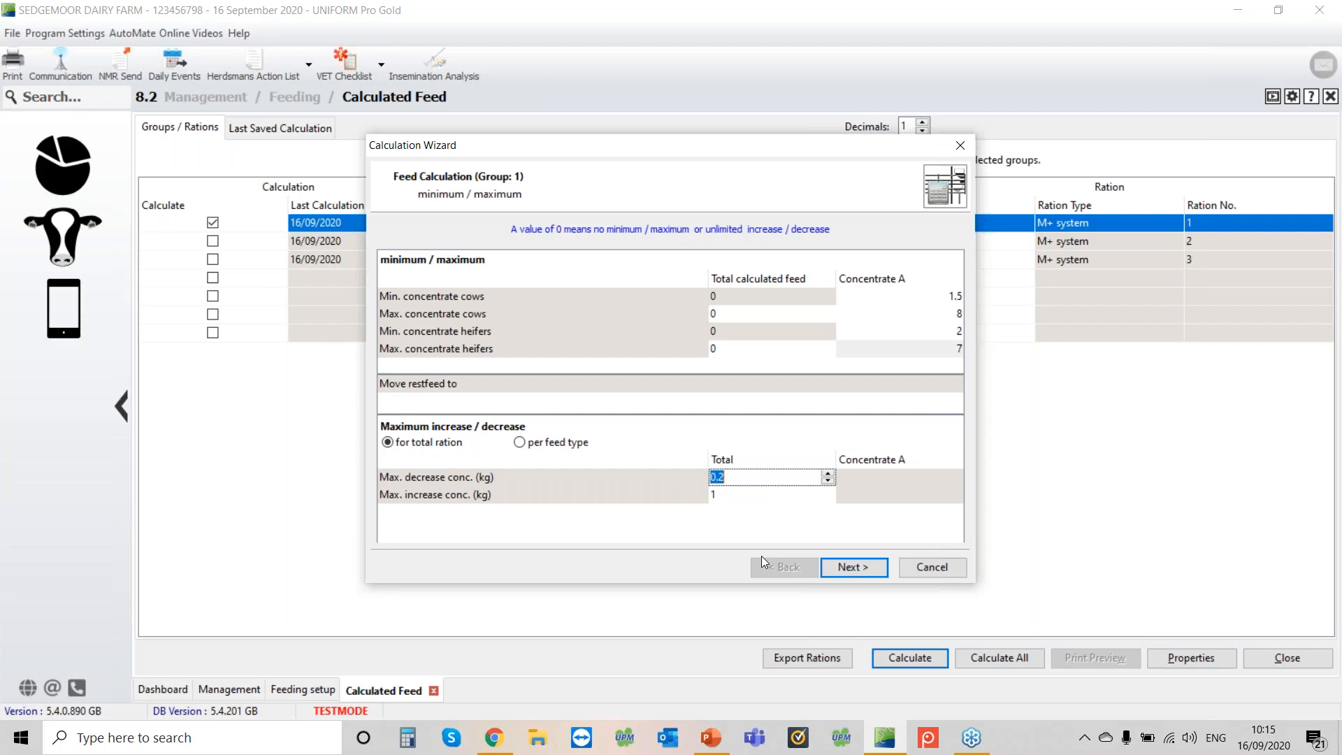
click(738, 496)
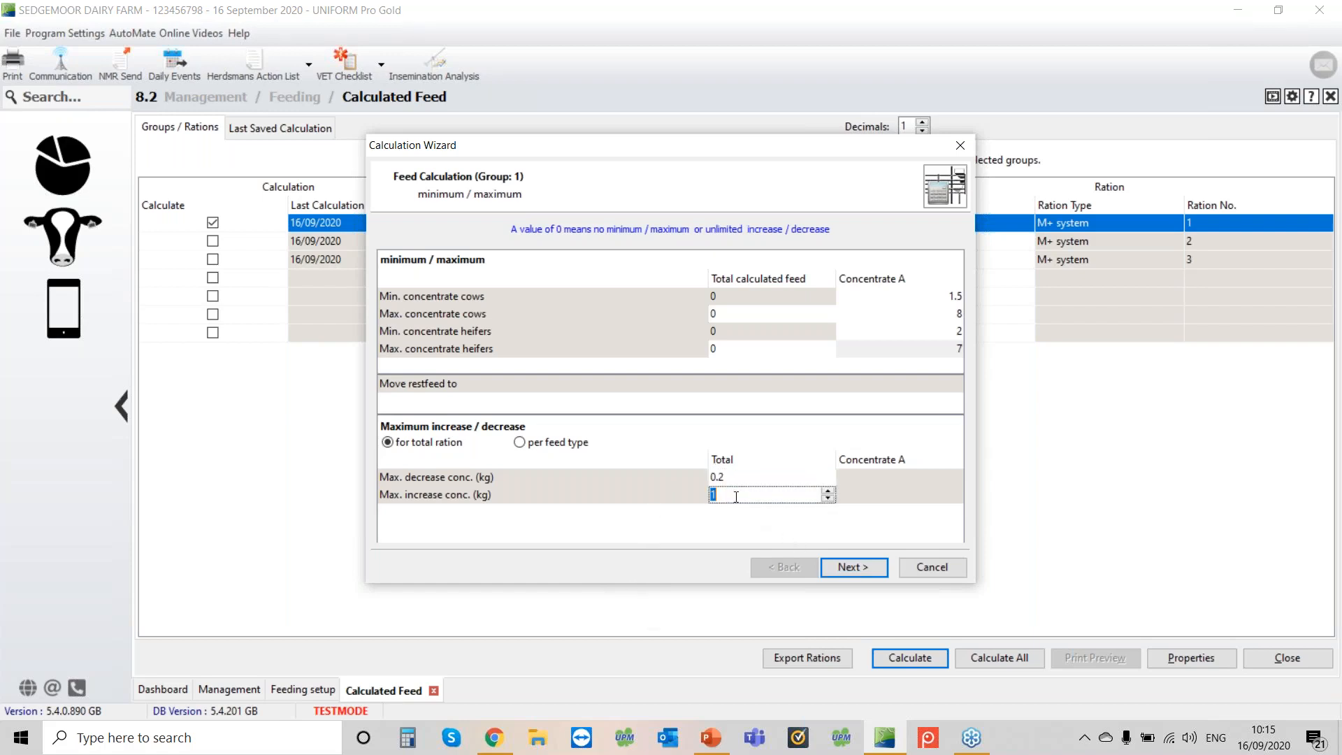
click(735, 480)
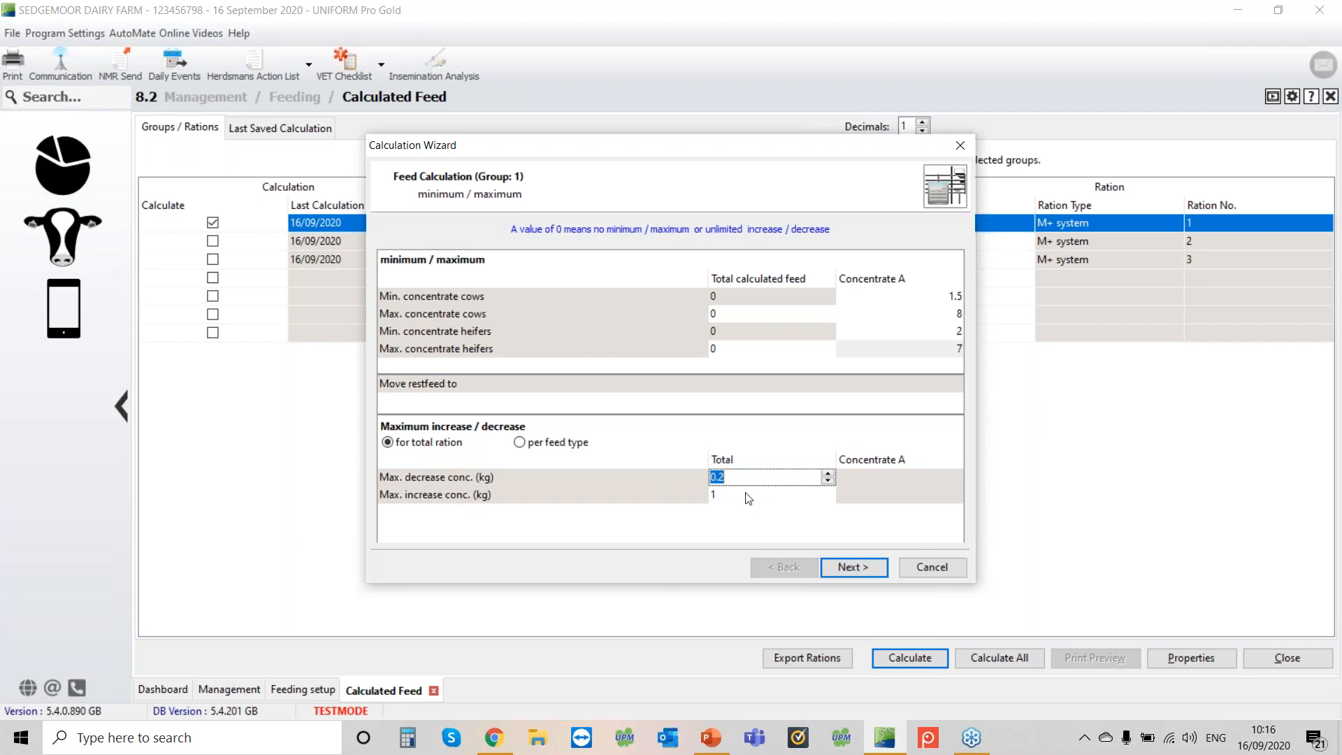
click(743, 493)
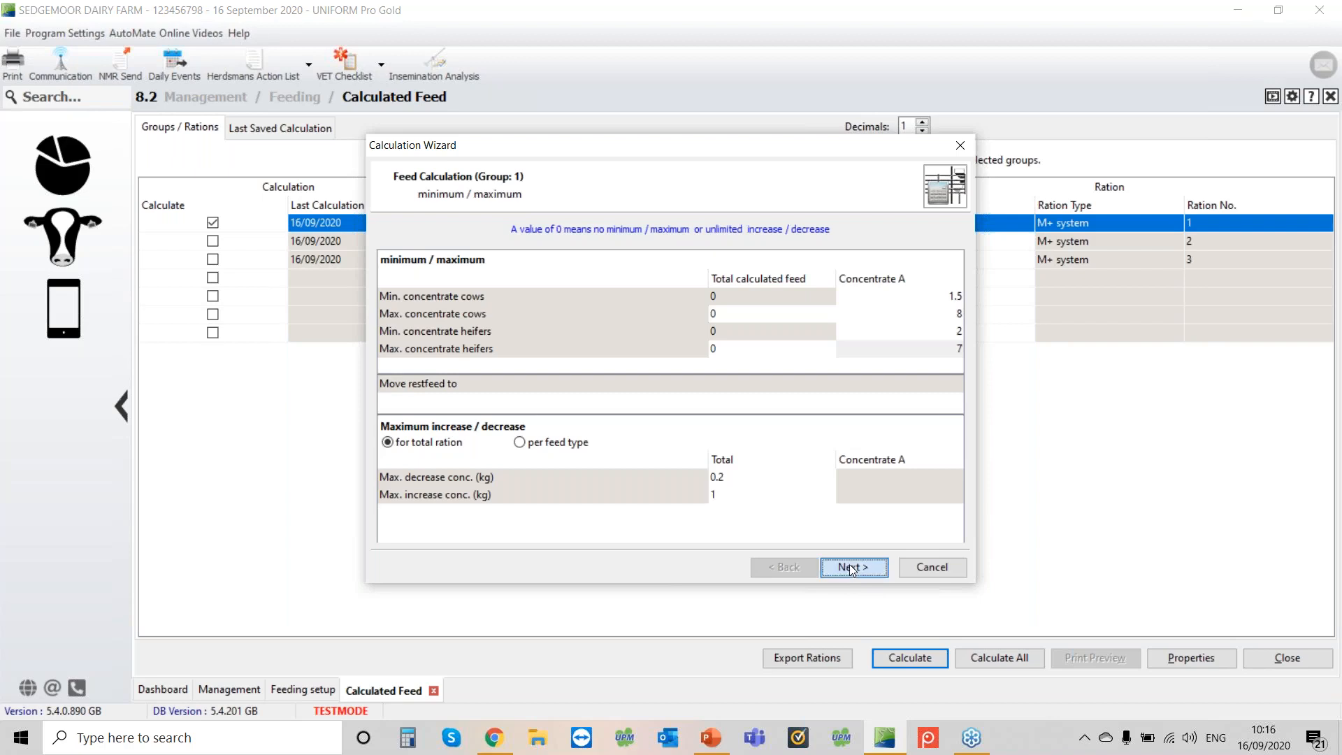
click(850, 566)
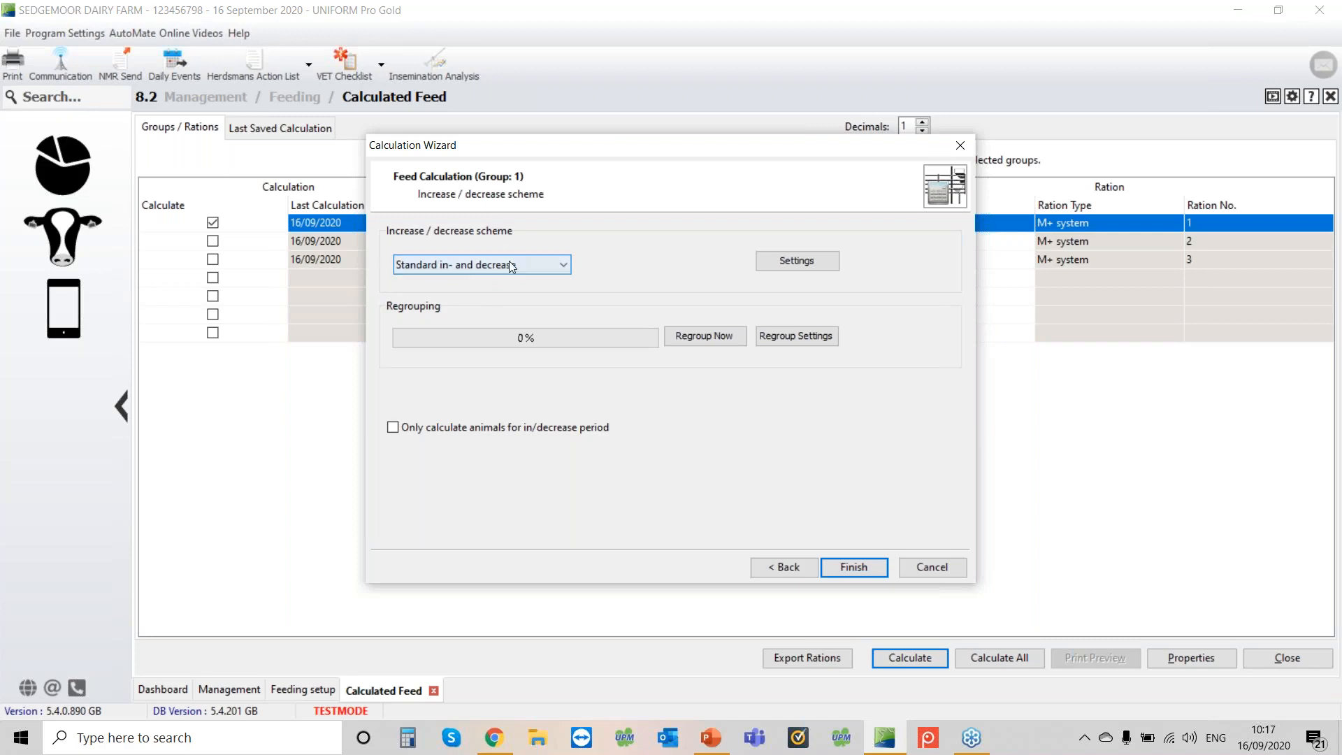
click(853, 567)
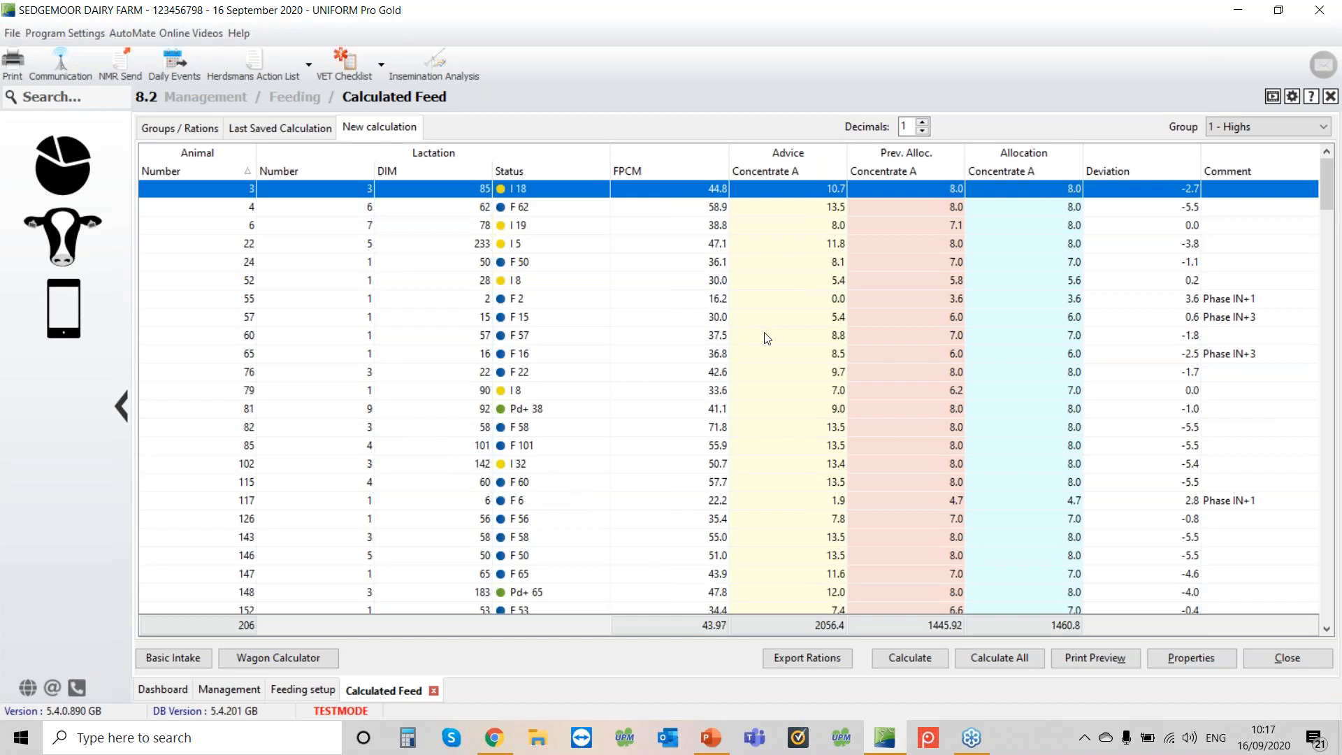
Sort the new calculation by days in milk, ascending, and examine the advice and allocation for animals 117 and 280.
click(459, 173)
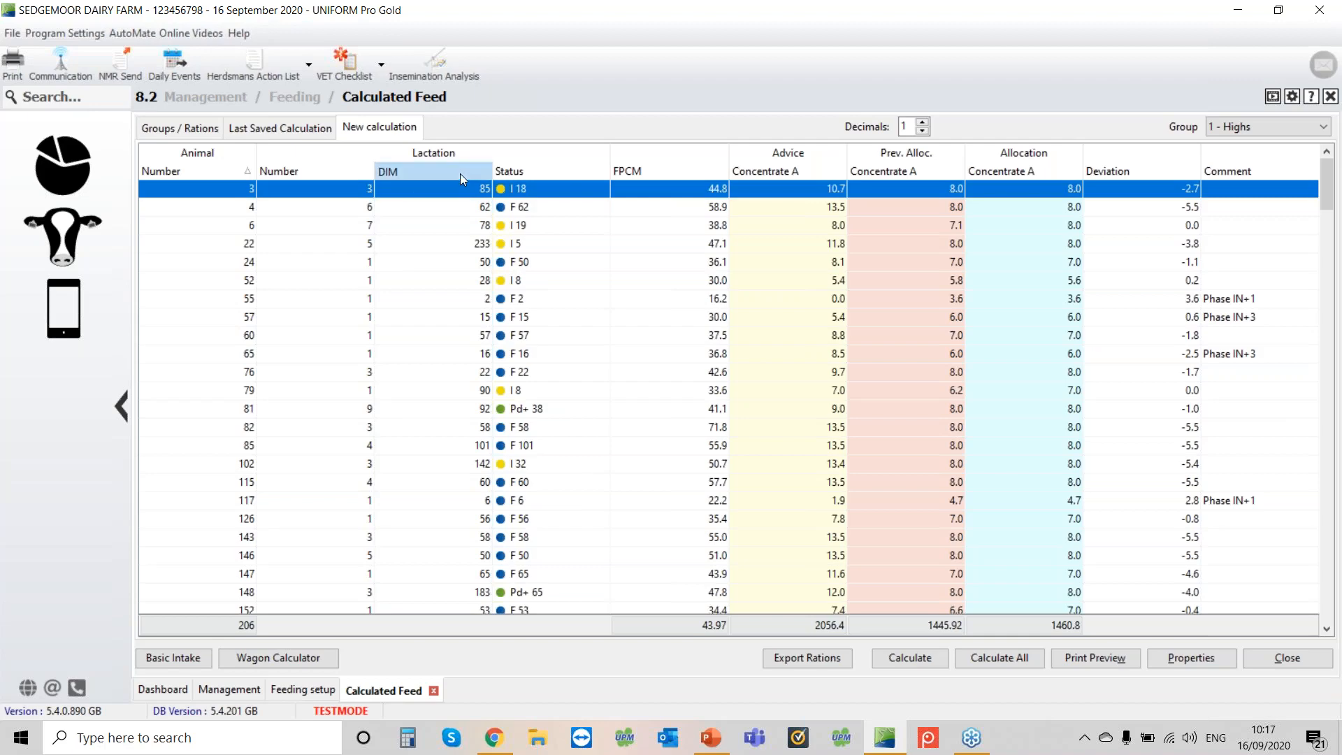
drag(1327, 420, 1291, 162)
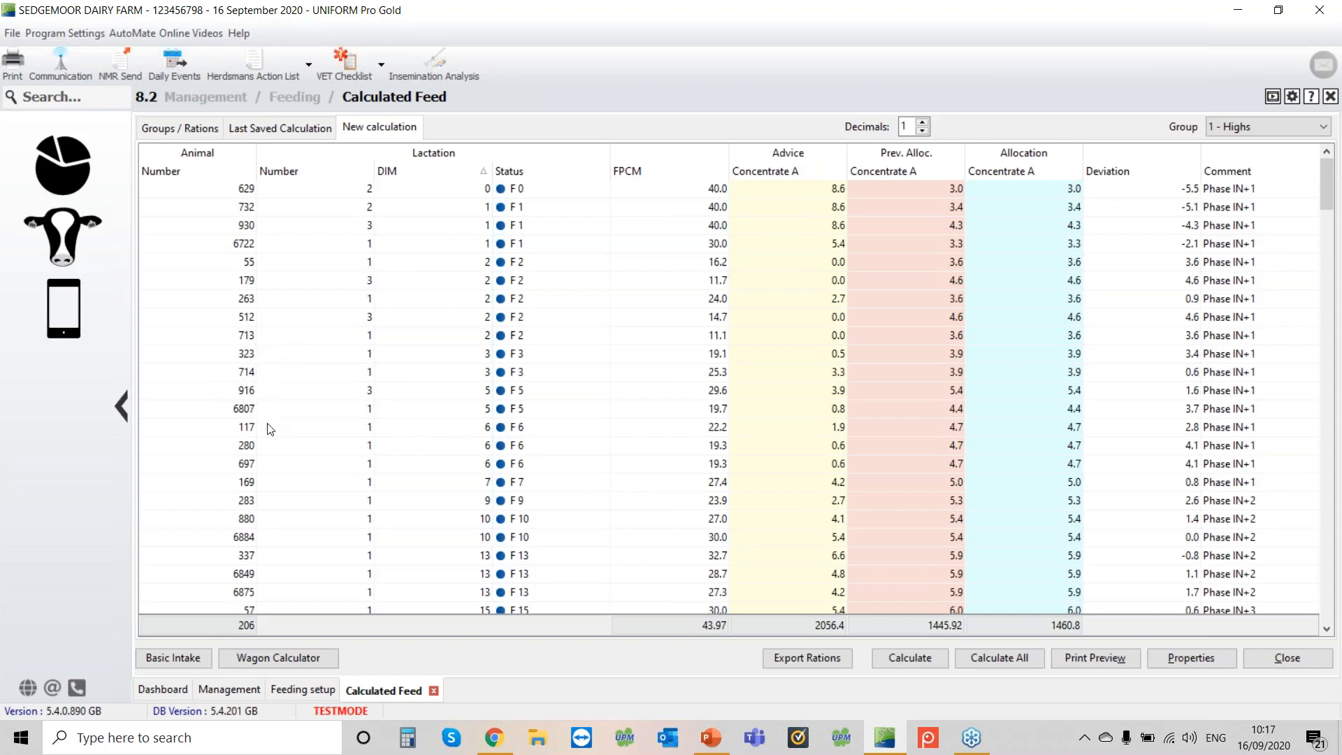
click(250, 428)
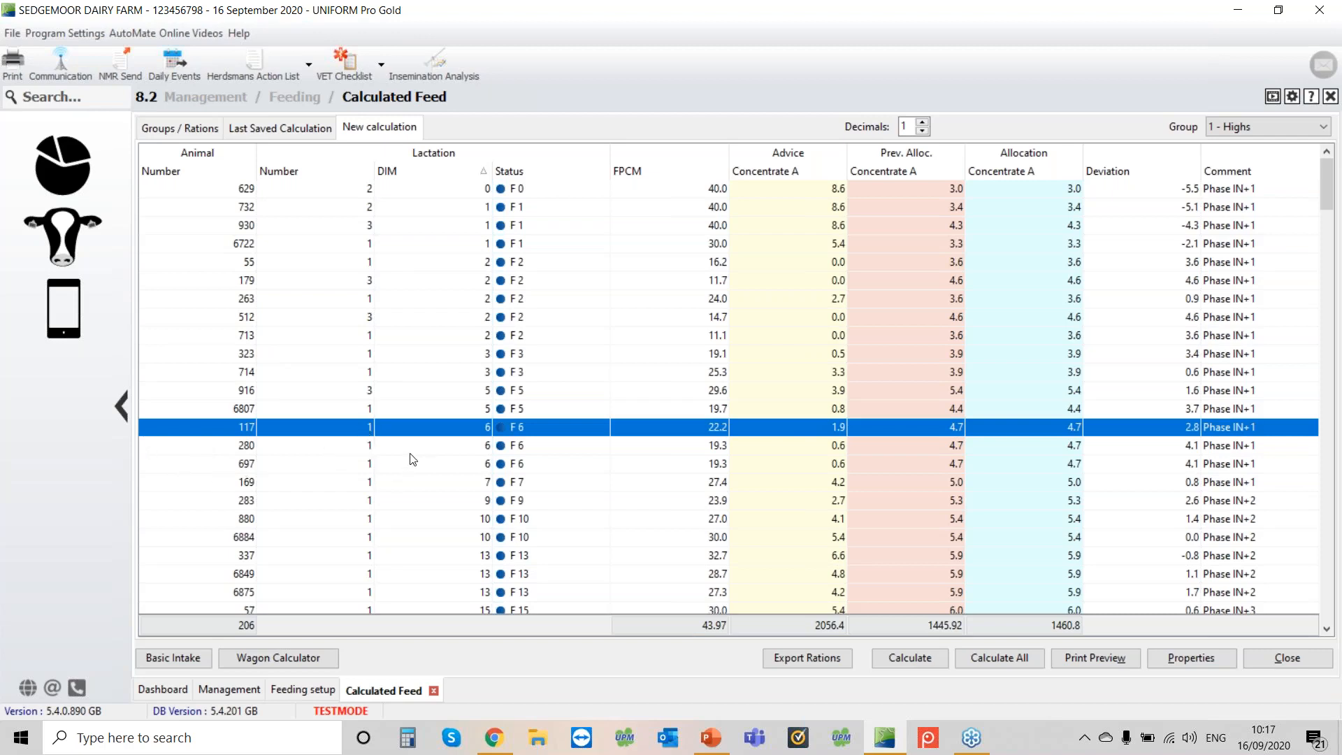
click(362, 443)
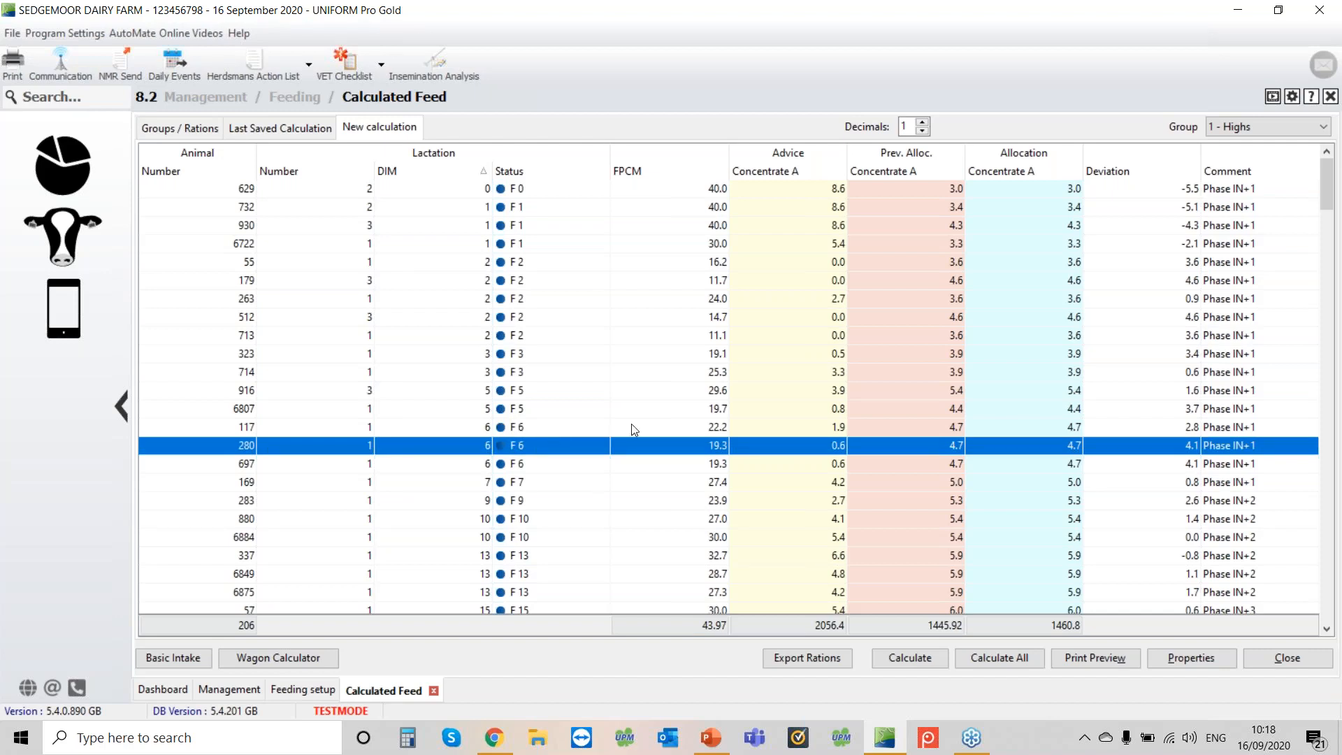
click(659, 427)
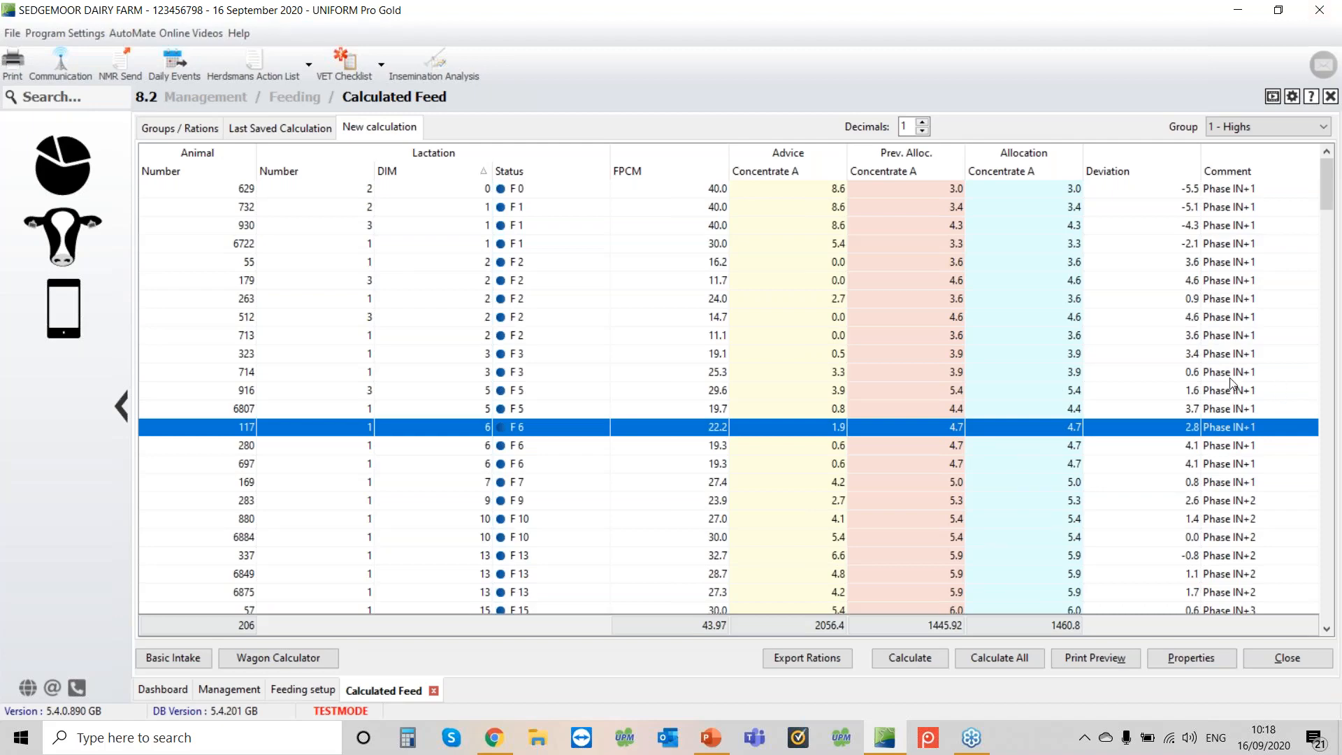
Examine the Concentrate A advice and allocation of animal 76, just past the Phase IN+3 animals.
scroll(1123, 468, down, 6)
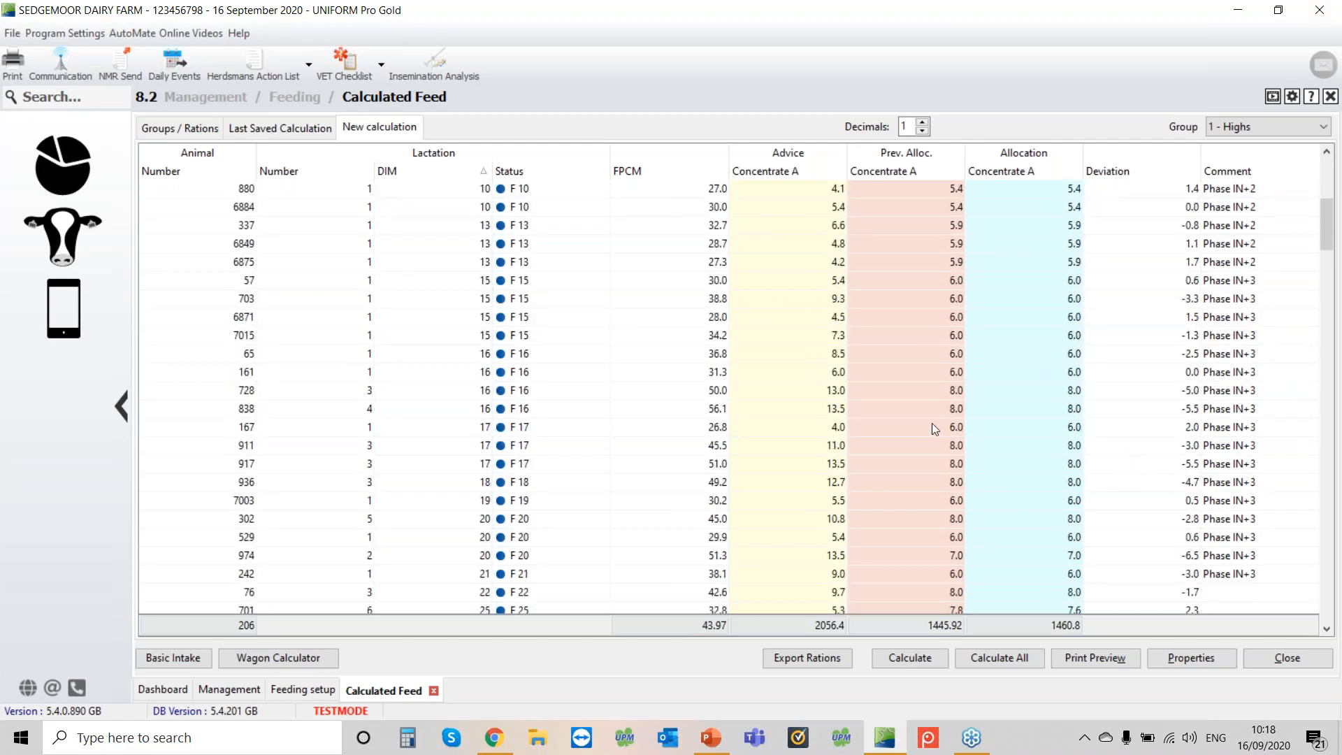
scroll(933, 423, down, 6)
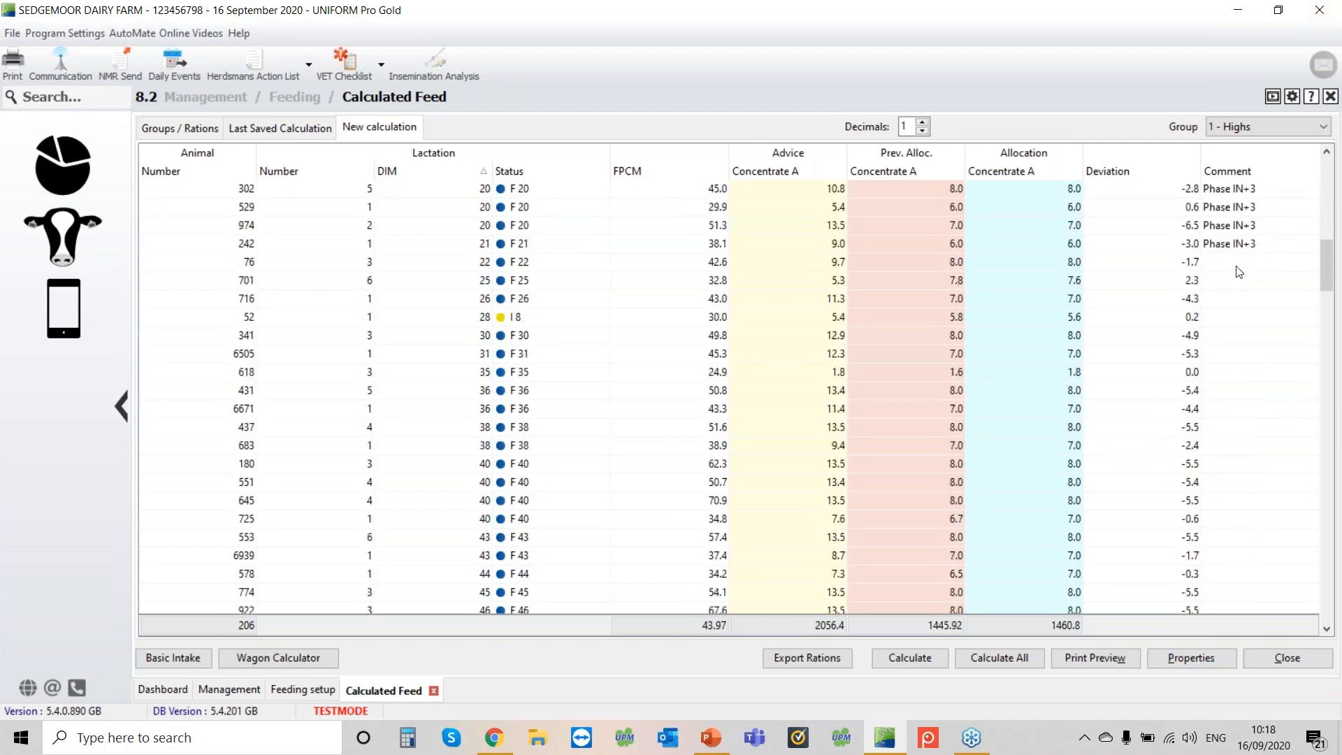
click(529, 270)
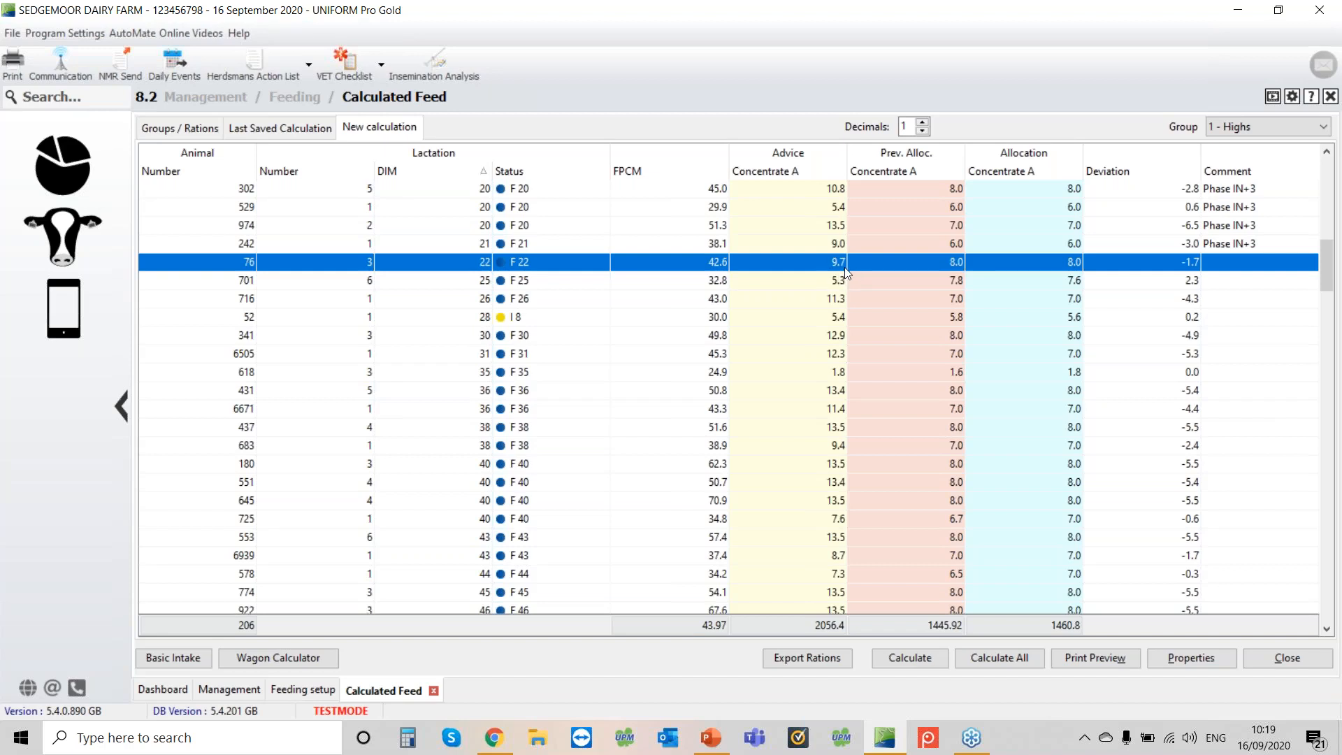
Close the new Highs calculation, saving the changes to the group without sending data to the process computers.
mouse_move(1034, 266)
mouse_move(1048, 353)
mouse_move(1062, 322)
click(1302, 660)
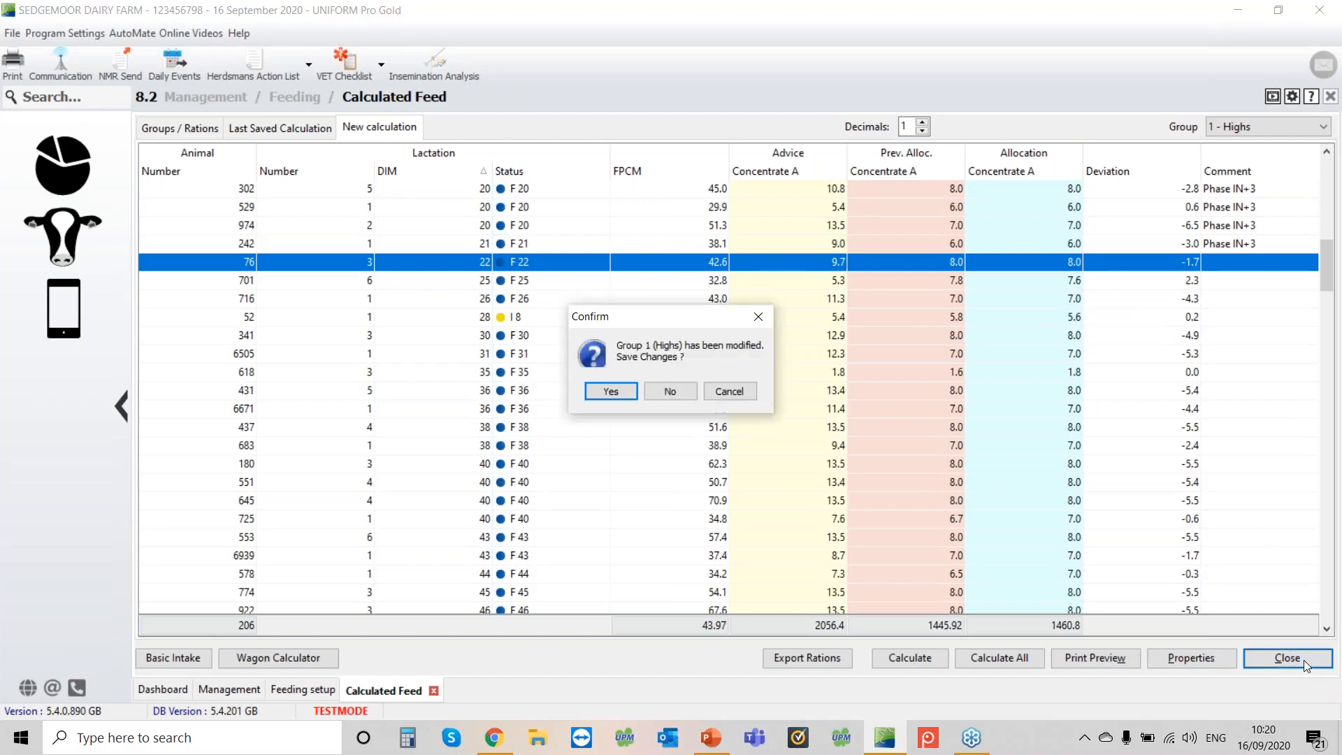
click(618, 392)
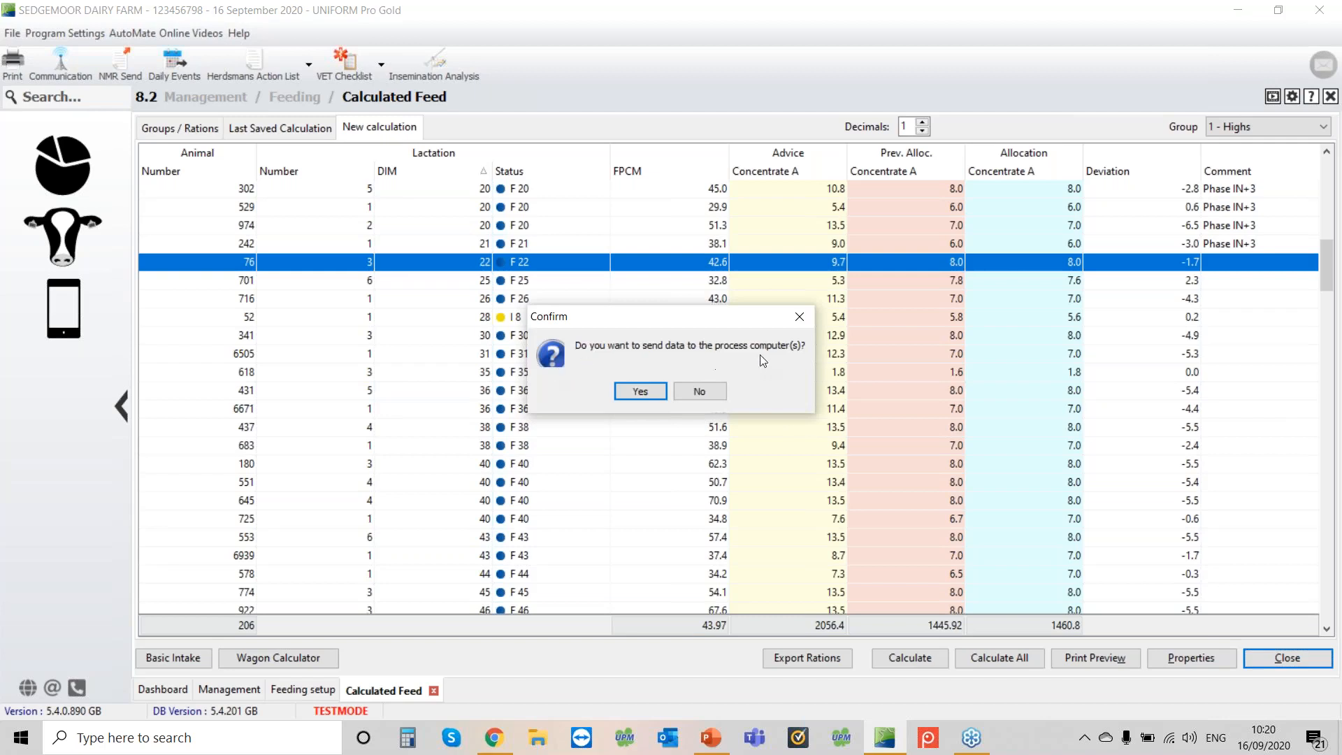
click(701, 391)
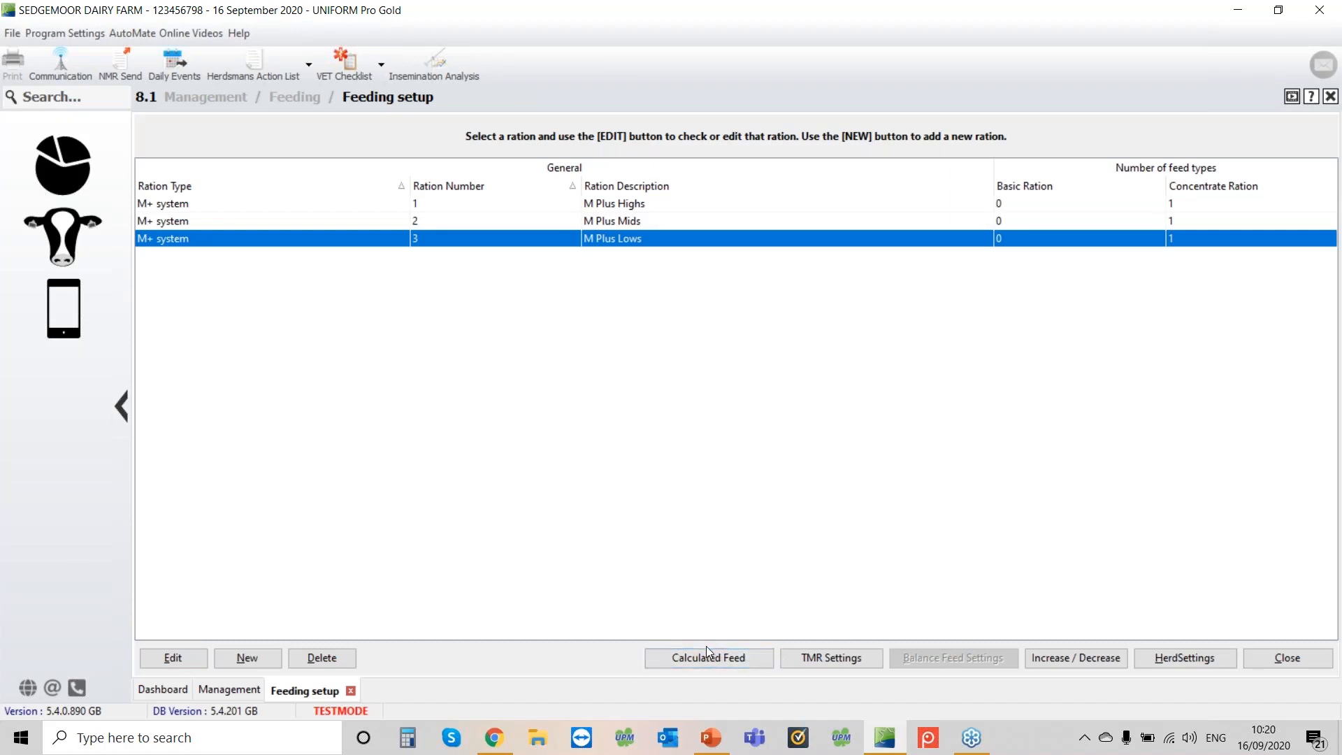
Leave the feeding setup, reopen Calculated Feed from the Feeding section, and examine animal 4 in the last saved Highs calculation.
click(1287, 657)
click(67, 253)
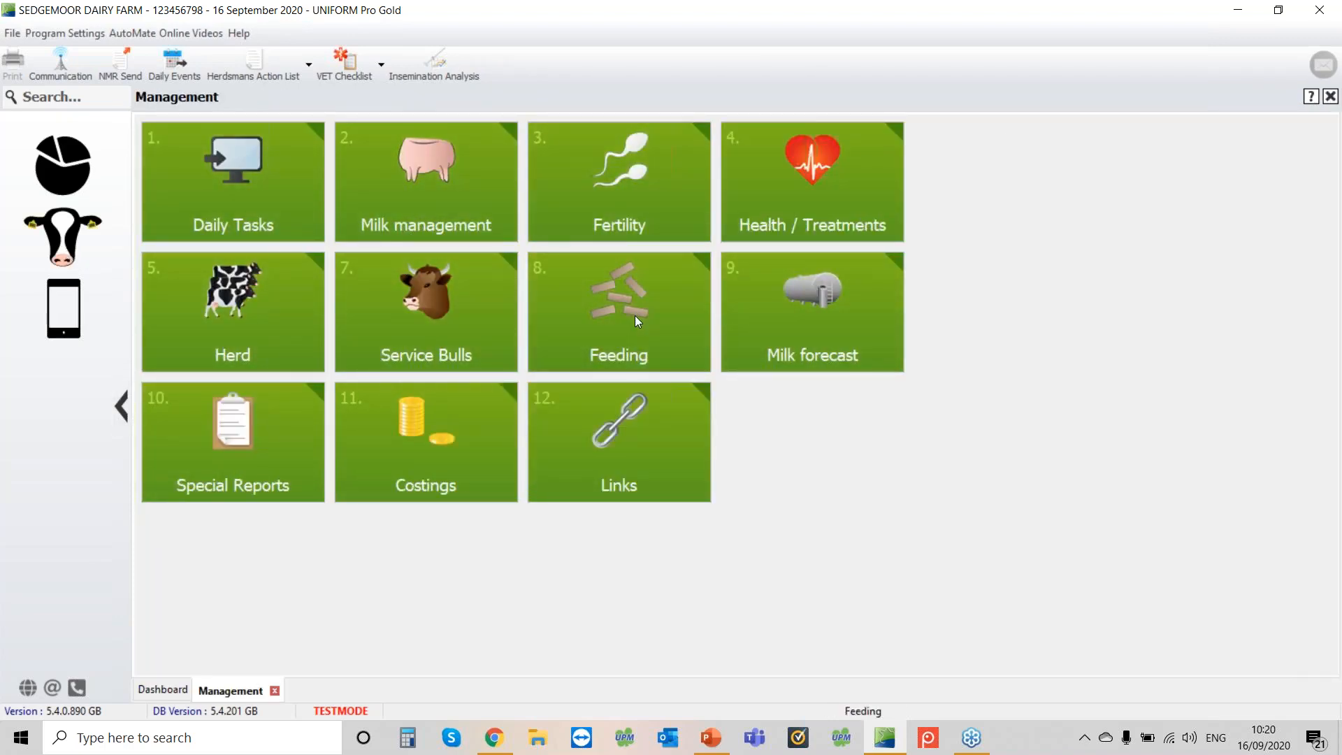
click(635, 316)
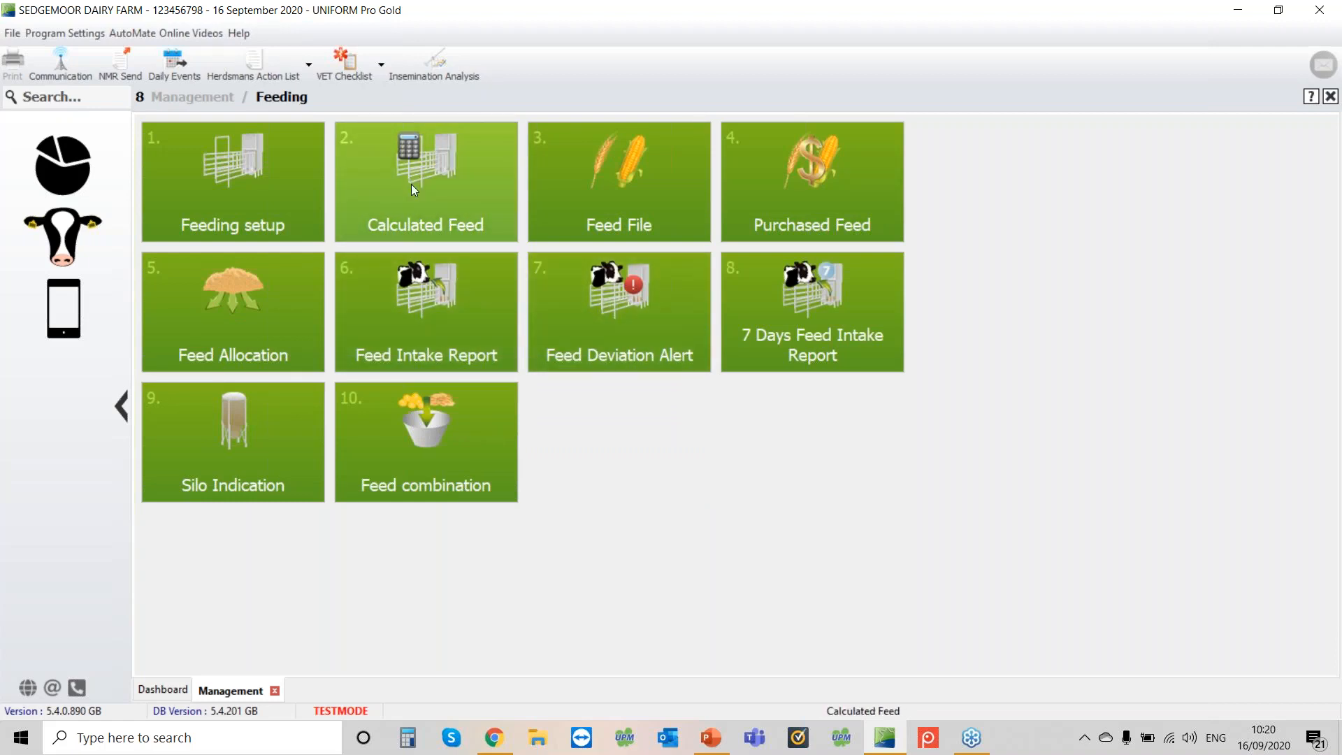
click(409, 183)
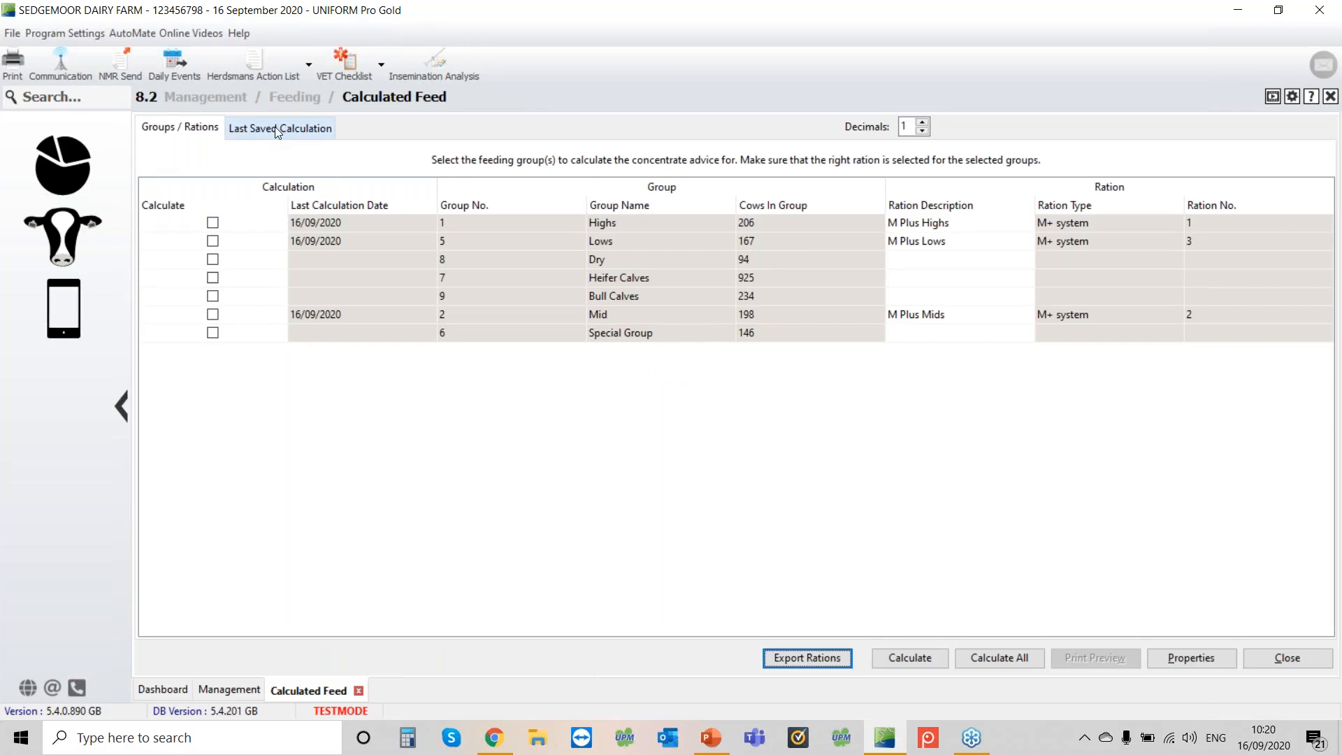
click(273, 128)
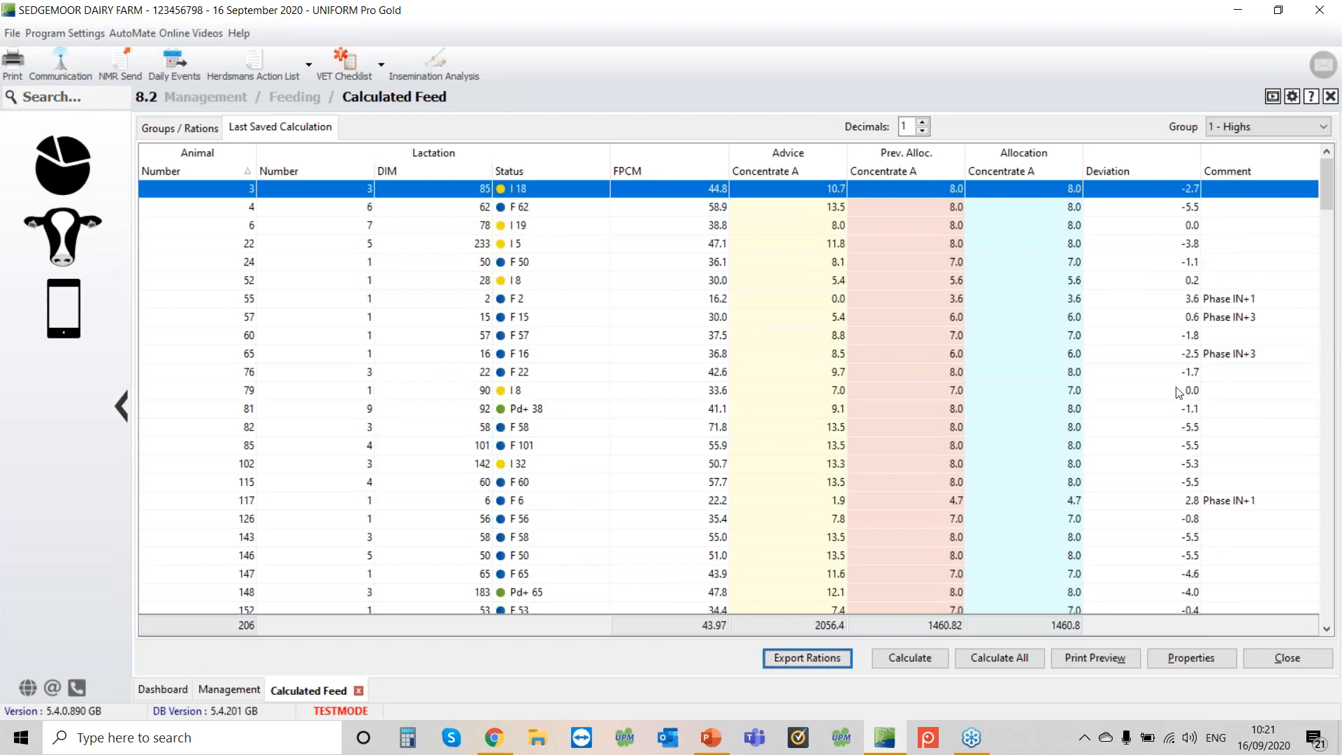
click(1144, 207)
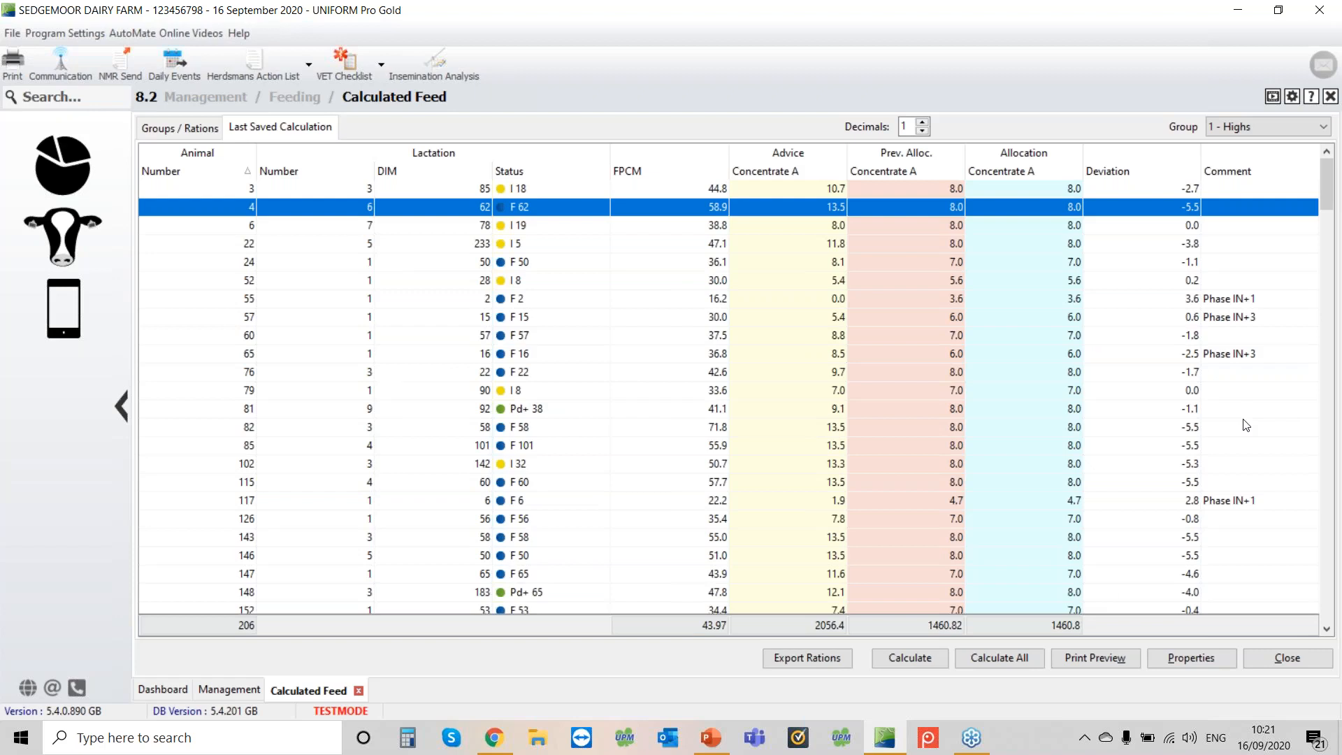
Examine the last saved calculation for group 5 - Lows, including animal 111's Phase DE-1 allocation, and return to the dashboard.
click(1266, 125)
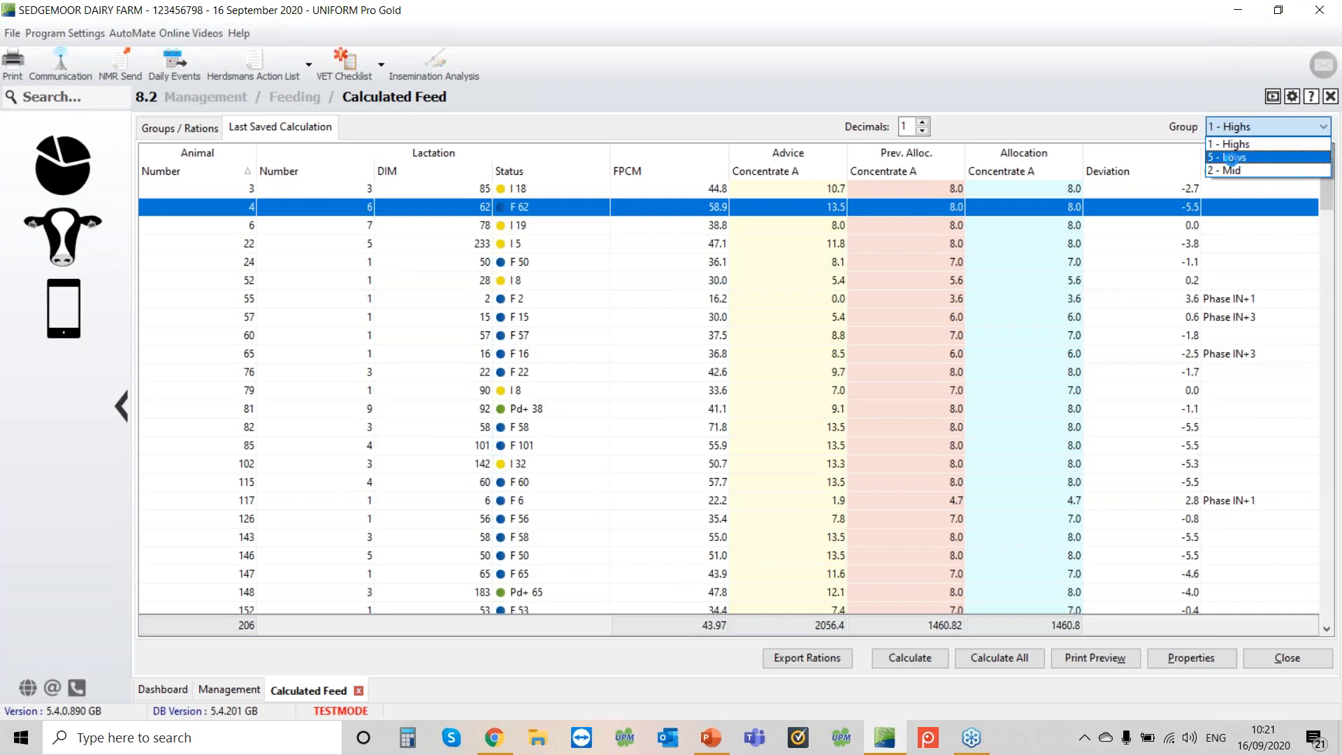
click(1231, 158)
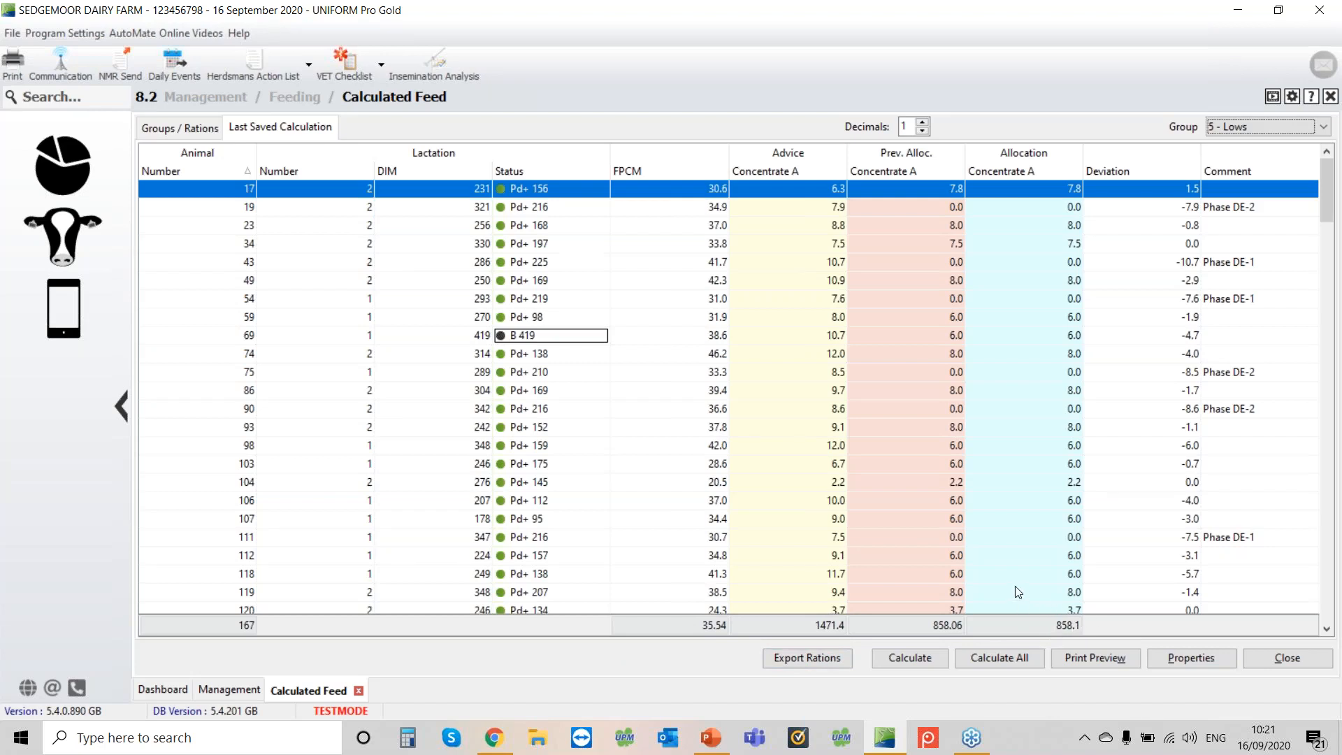
click(525, 538)
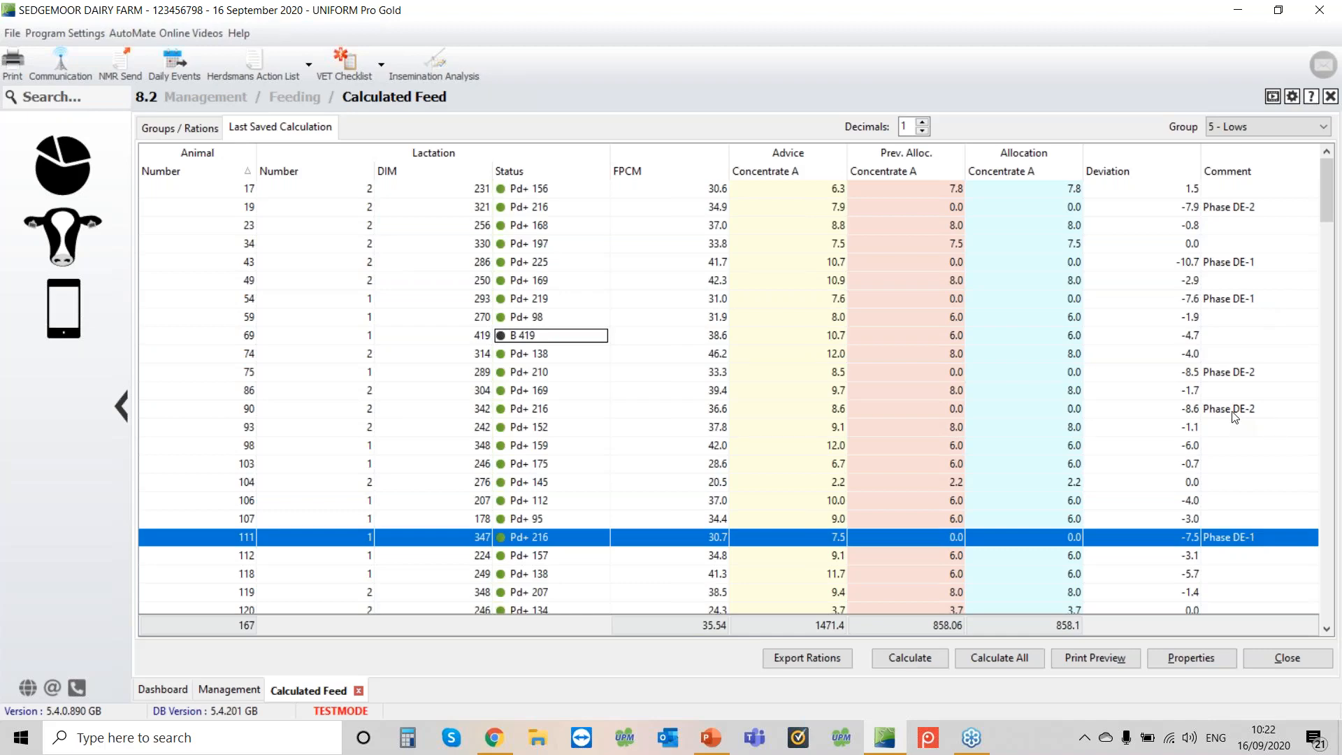
click(1301, 664)
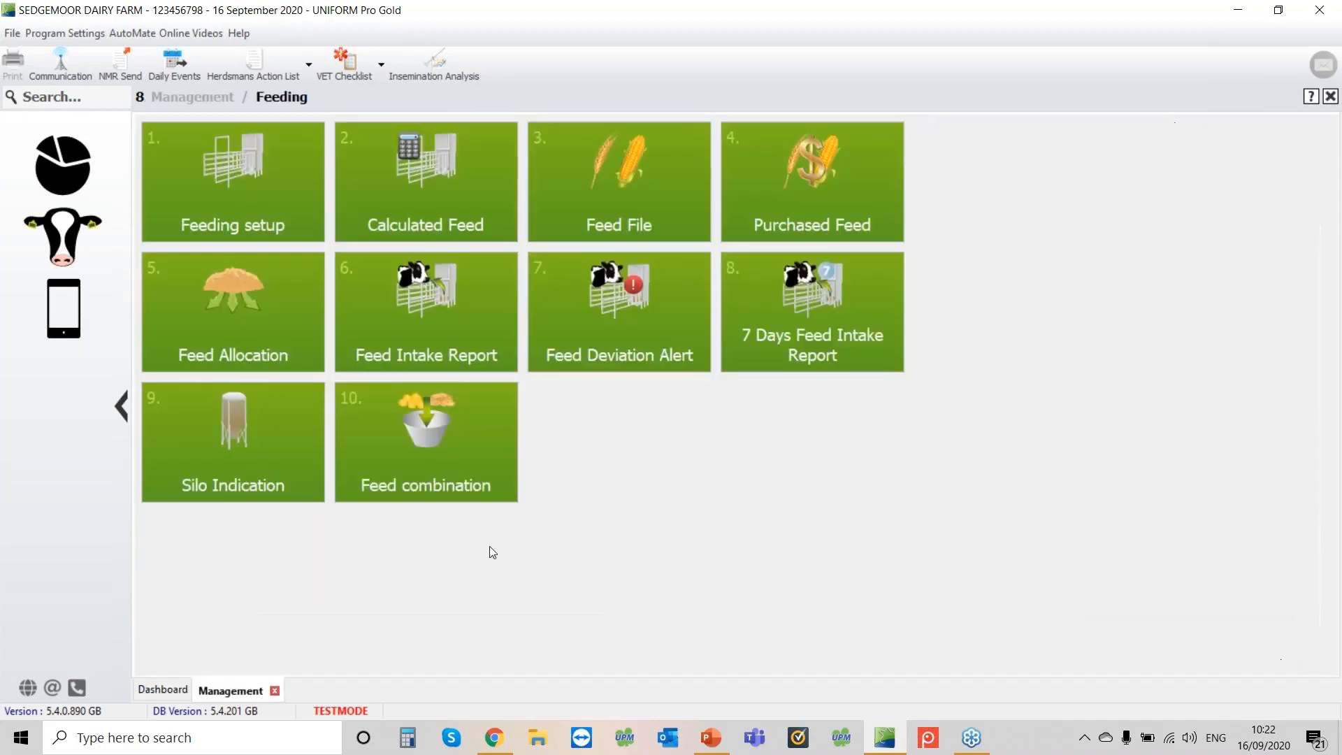
click(64, 174)
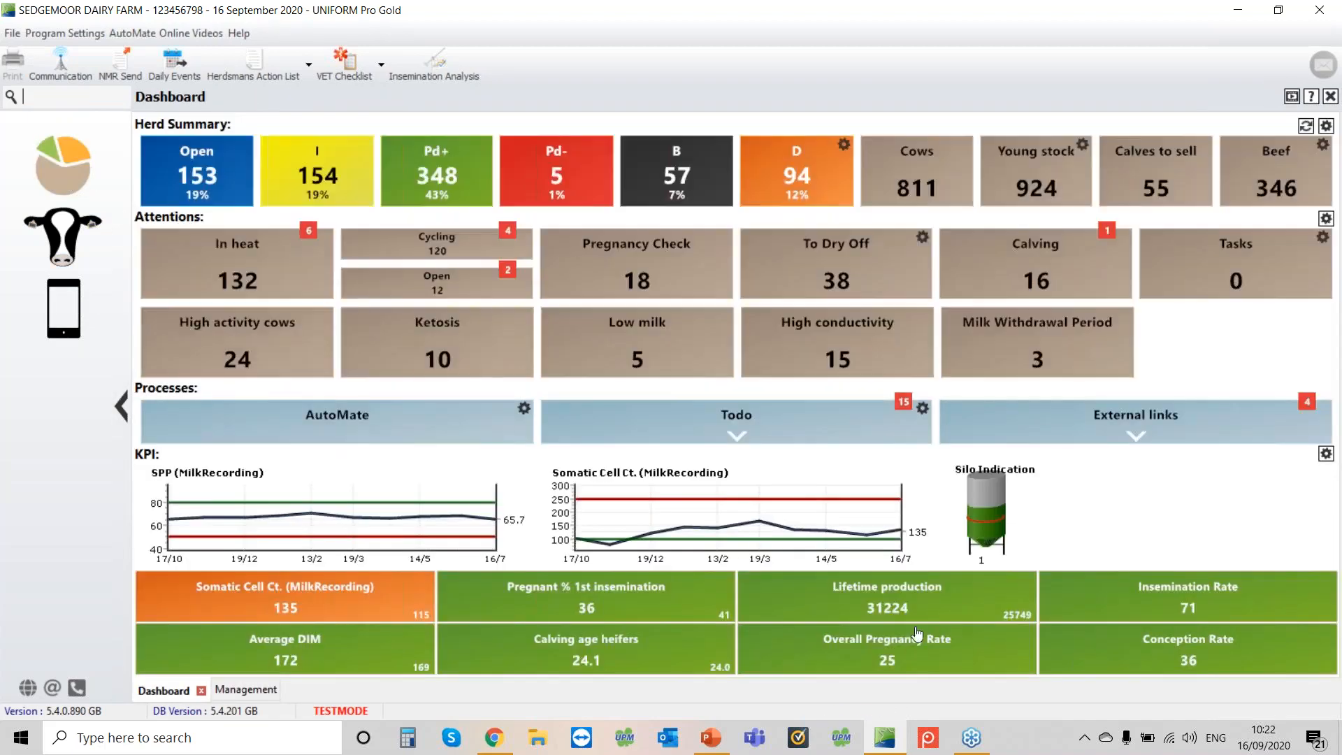